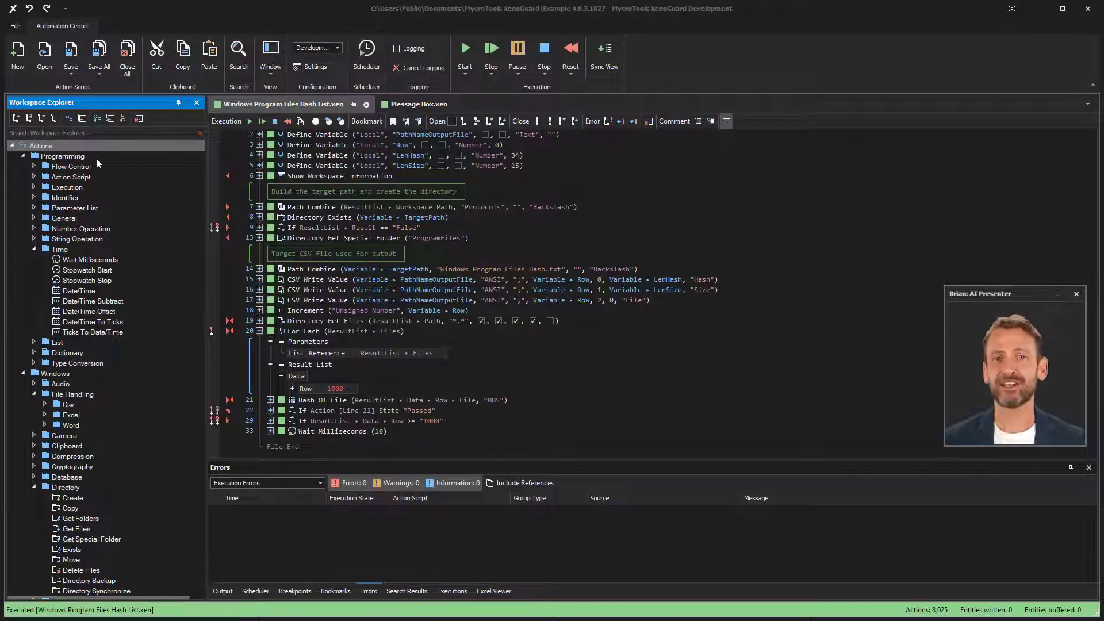
# Step: Start a new script and add Directory Copy, Get Special Folder and Directory Backup actions
pyautogui.click(19, 67)
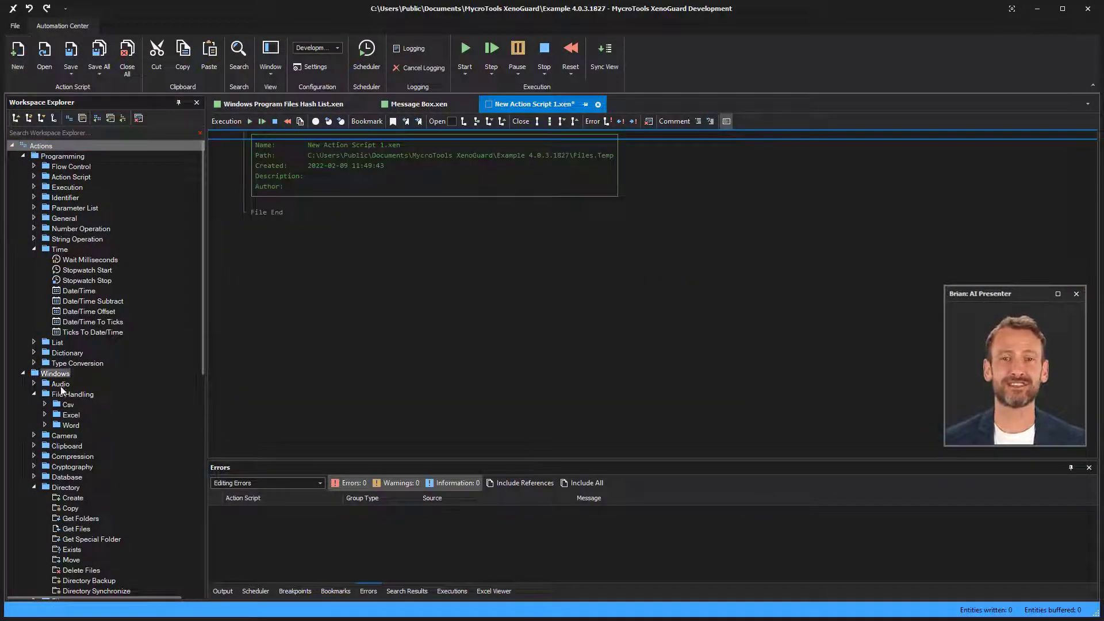
pyautogui.moveTo(71, 508)
pyautogui.mouseDown()
pyautogui.moveTo(244, 420)
pyautogui.moveTo(300, 270)
pyautogui.mouseUp()
pyautogui.moveTo(97, 541); pyautogui.dragTo(273, 270)
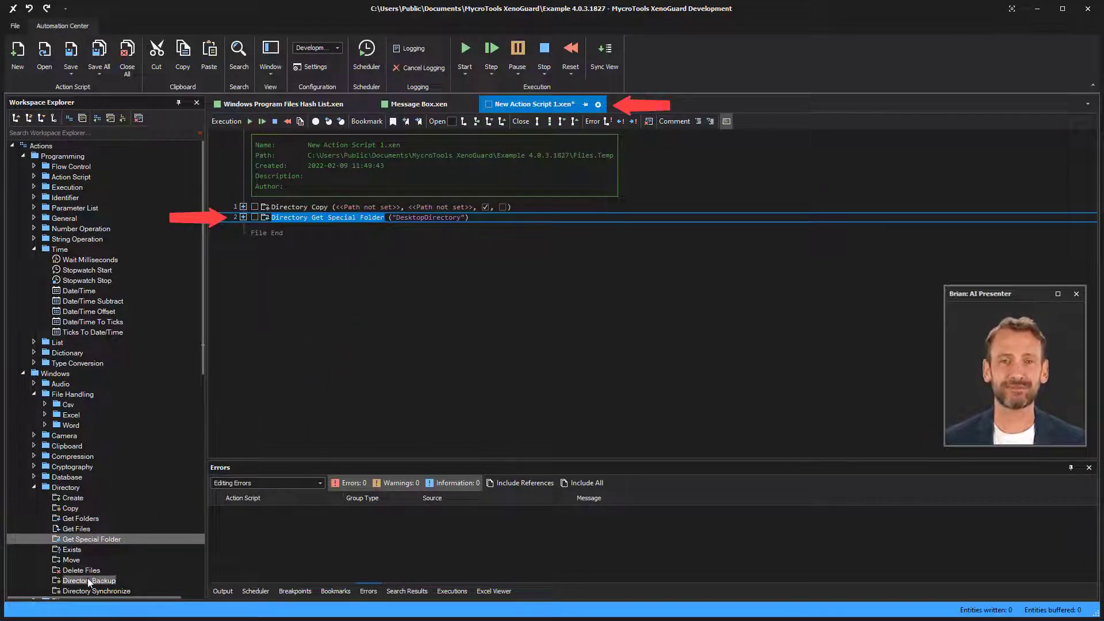
pyautogui.moveTo(88, 581); pyautogui.dragTo(265, 266)
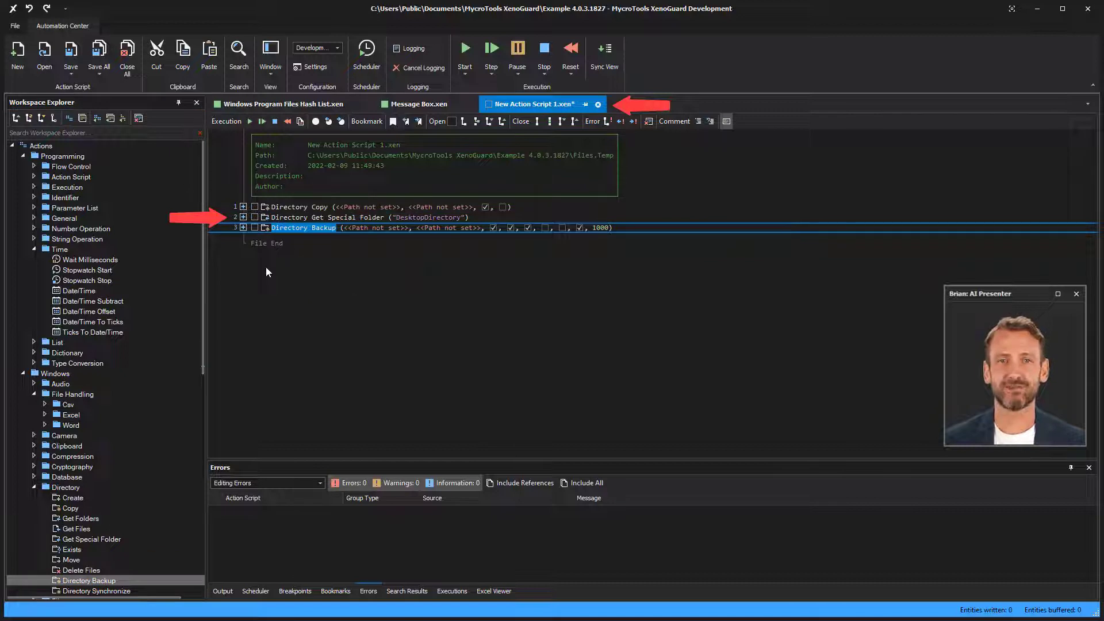
# Step: Move Directory Copy to the end of the script, then close the script through the save prompt
pyautogui.click(291, 208)
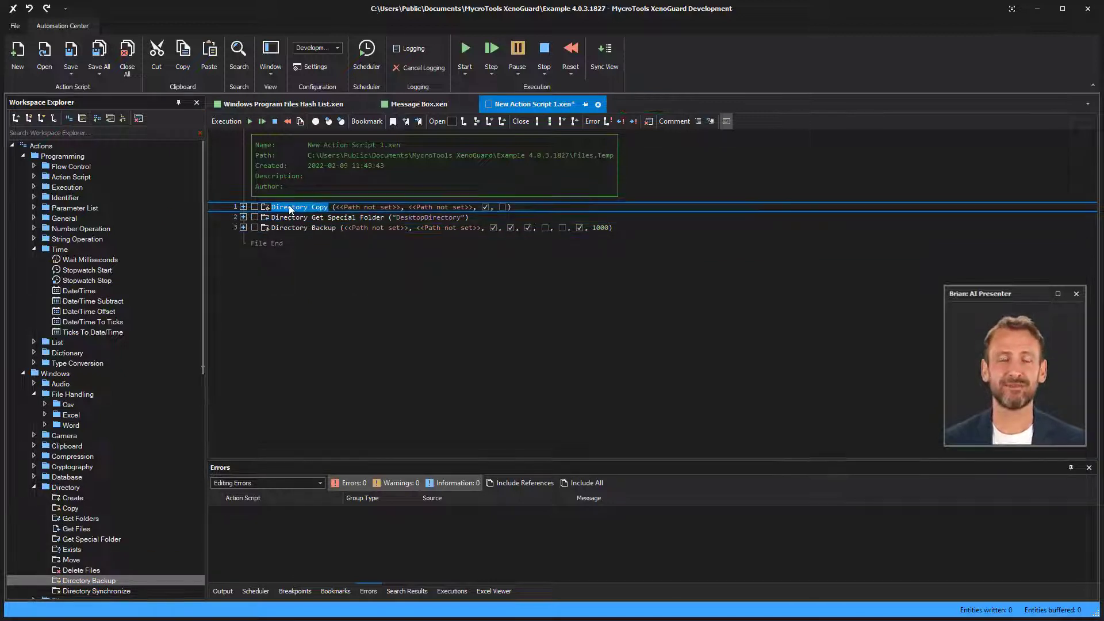
pyautogui.moveTo(291, 208); pyautogui.dragTo(294, 264)
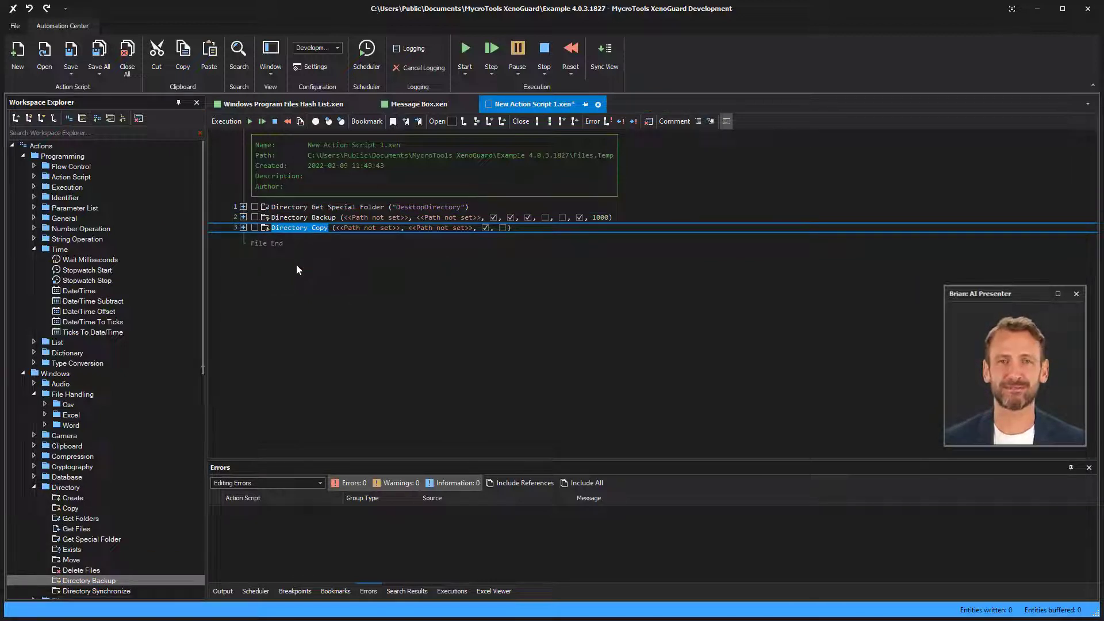
pyautogui.click(598, 104)
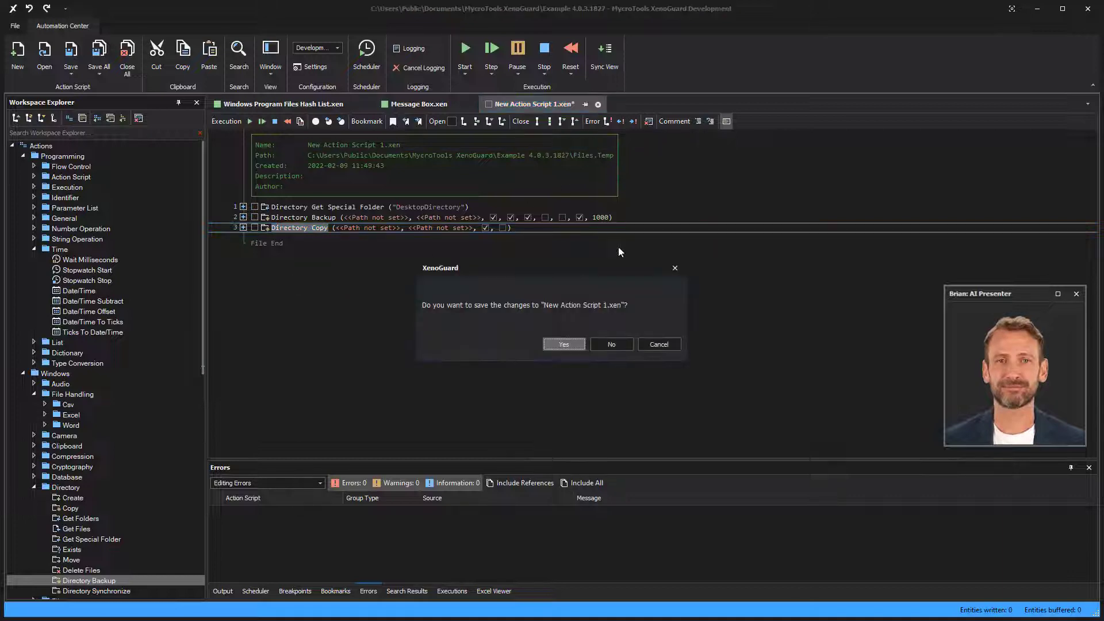
pyautogui.click(614, 344)
# Step: Dock the Message Box script beside the hash list script and run the hash list script
pyautogui.moveTo(420, 104)
pyautogui.mouseDown()
pyautogui.moveTo(685, 283)
pyautogui.moveTo(676, 278)
pyautogui.mouseUp()
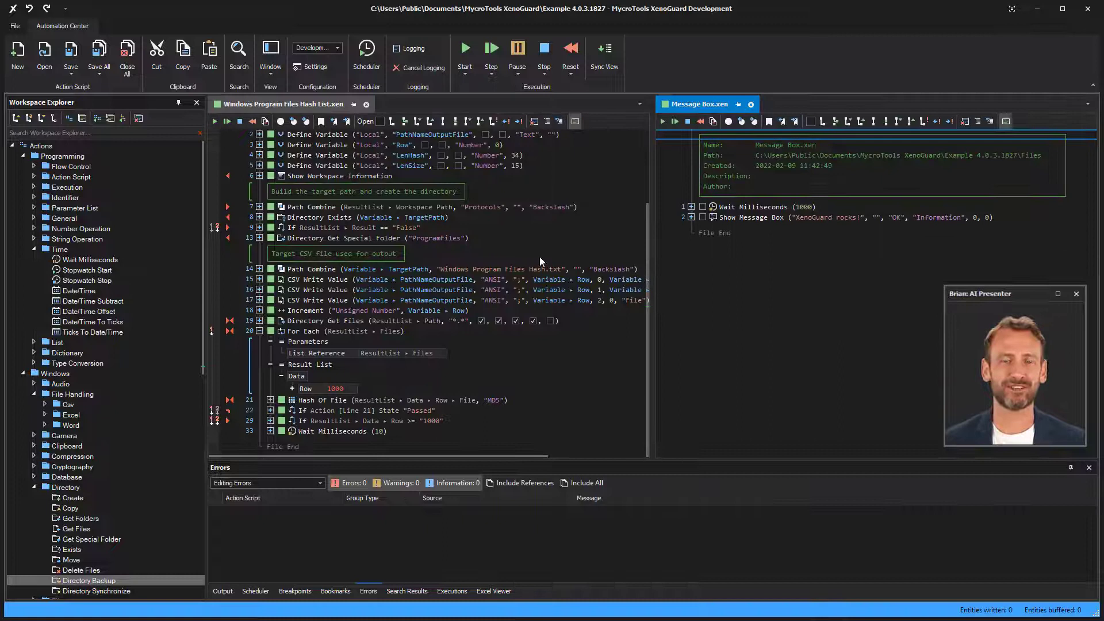
pyautogui.click(306, 107)
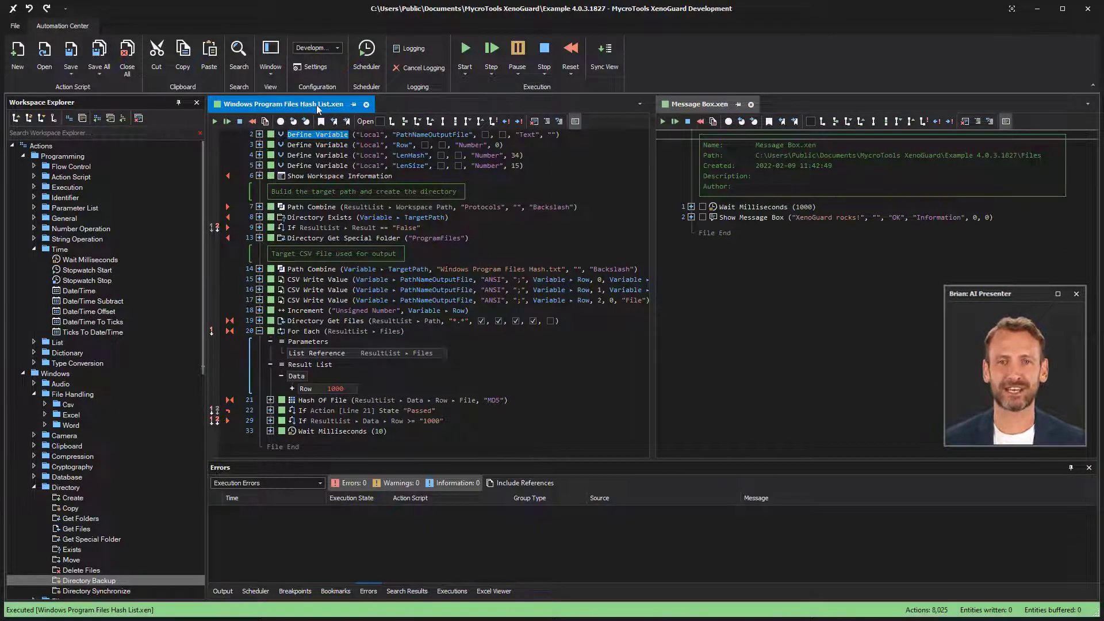
pyautogui.click(465, 49)
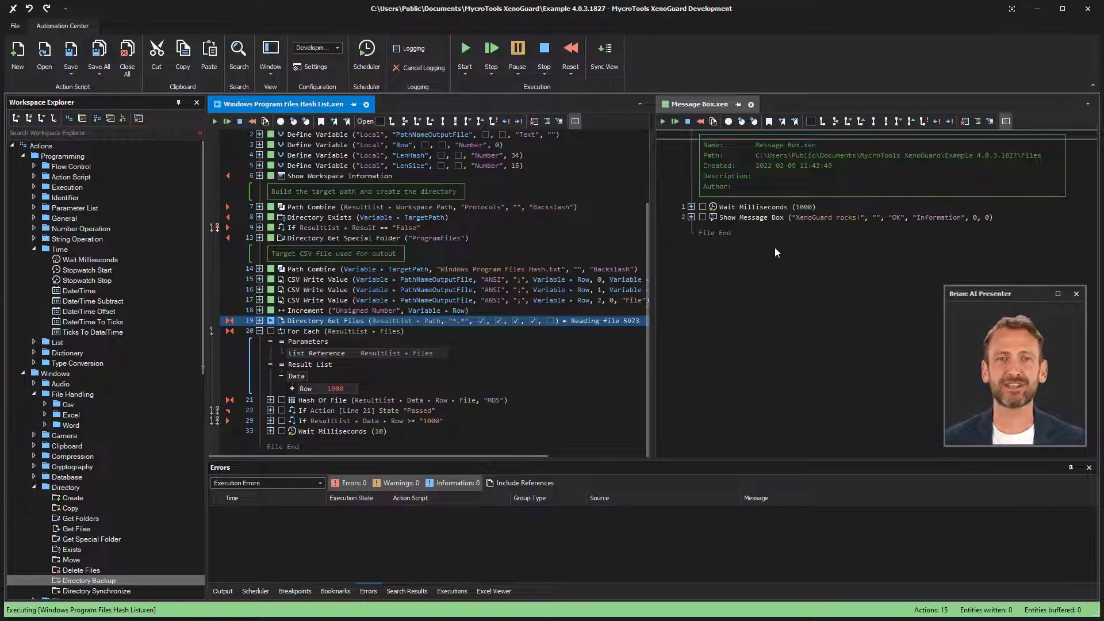
# Step: Set the Message Box wait to 2000 milliseconds and run it alongside the hash list script
pyautogui.click(800, 208)
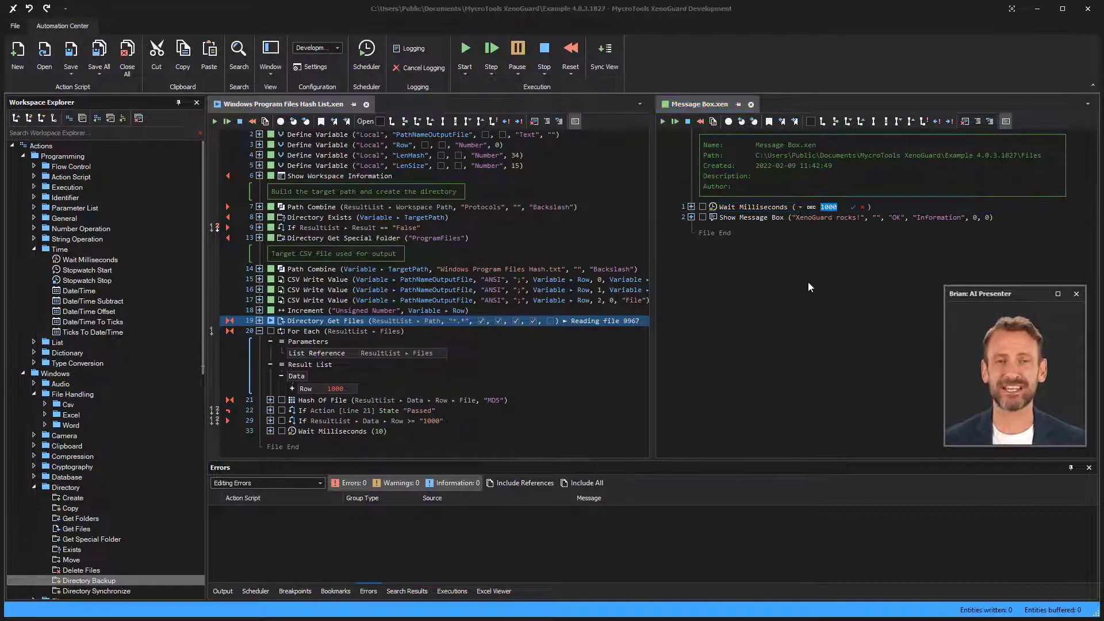
pyautogui.write('2000')
pyautogui.press('Return')
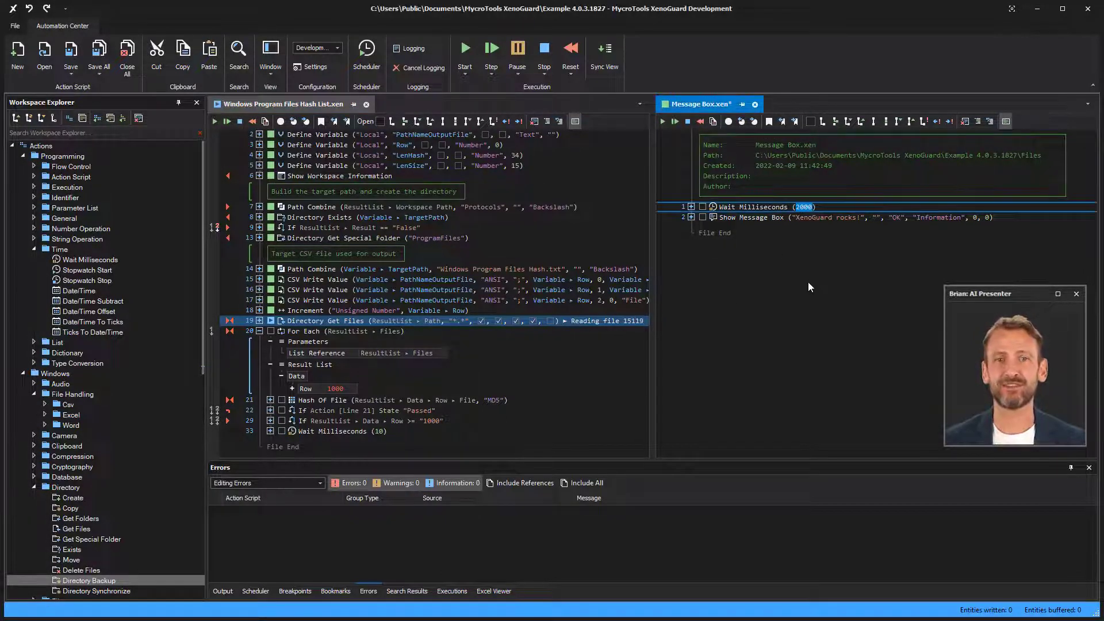
pyautogui.click(465, 52)
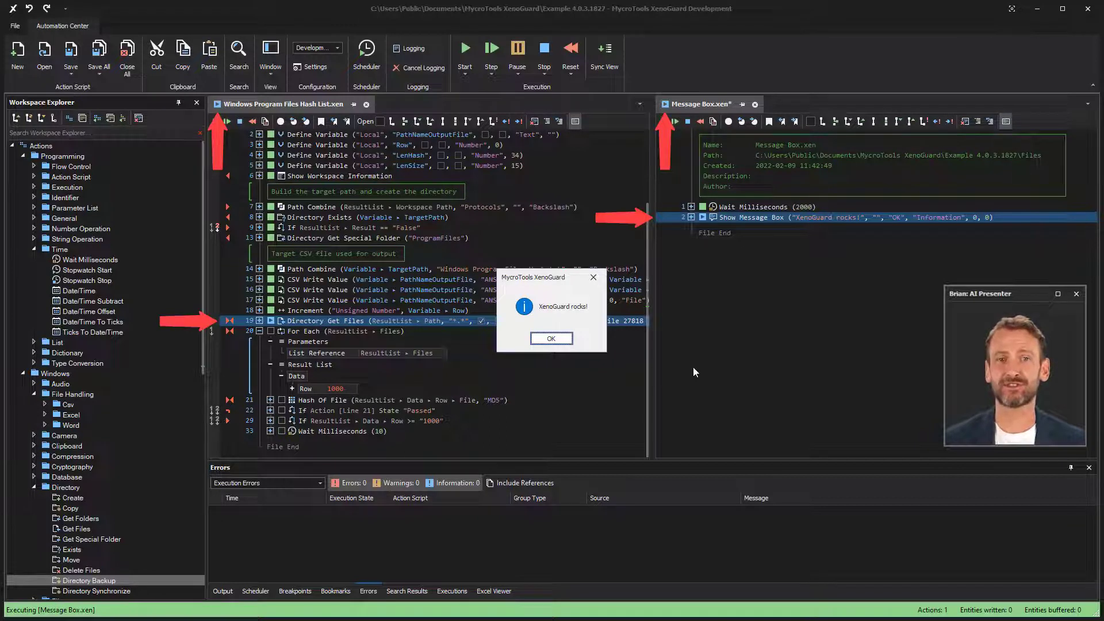
# Step: Dismiss the 'XenoGuard rocks!' message and expand every category of the action library
pyautogui.click(551, 338)
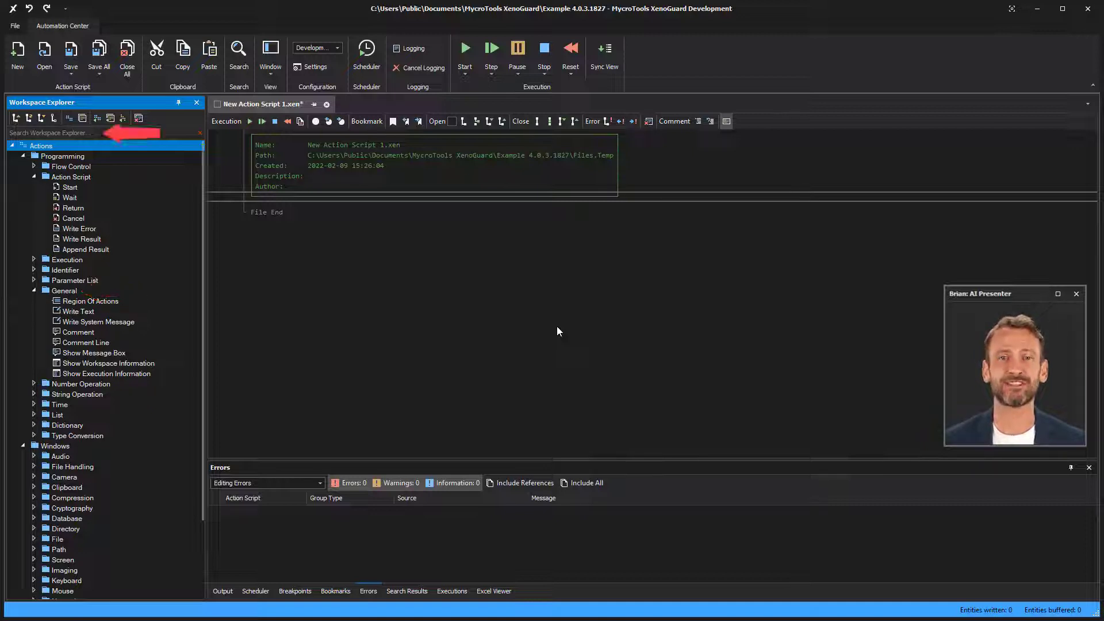
pyautogui.click(45, 120)
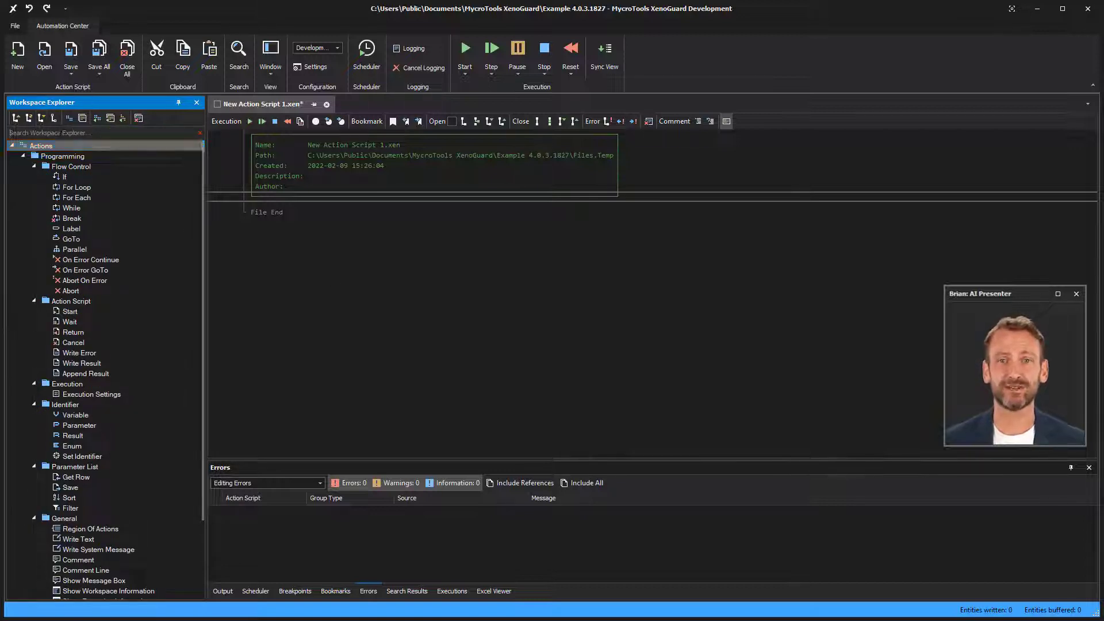
# Step: Filter the library for 'Write' and add Write System Message, CSV Write Value and Script Write Result
pyautogui.click(60, 135)
pyautogui.write('Write')
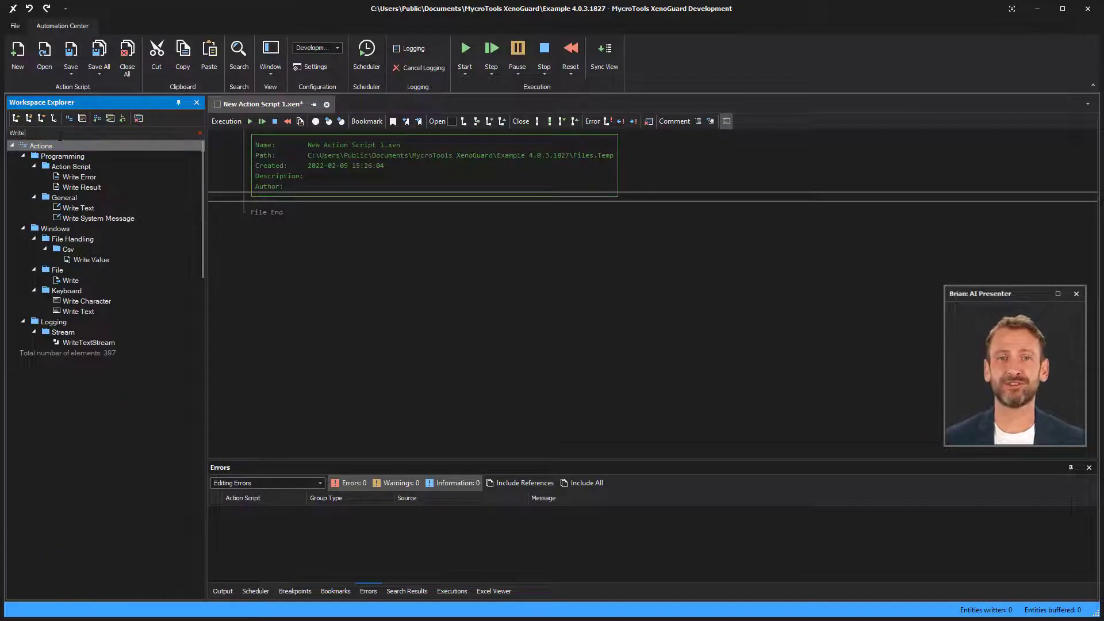
pyautogui.doubleClick(84, 217)
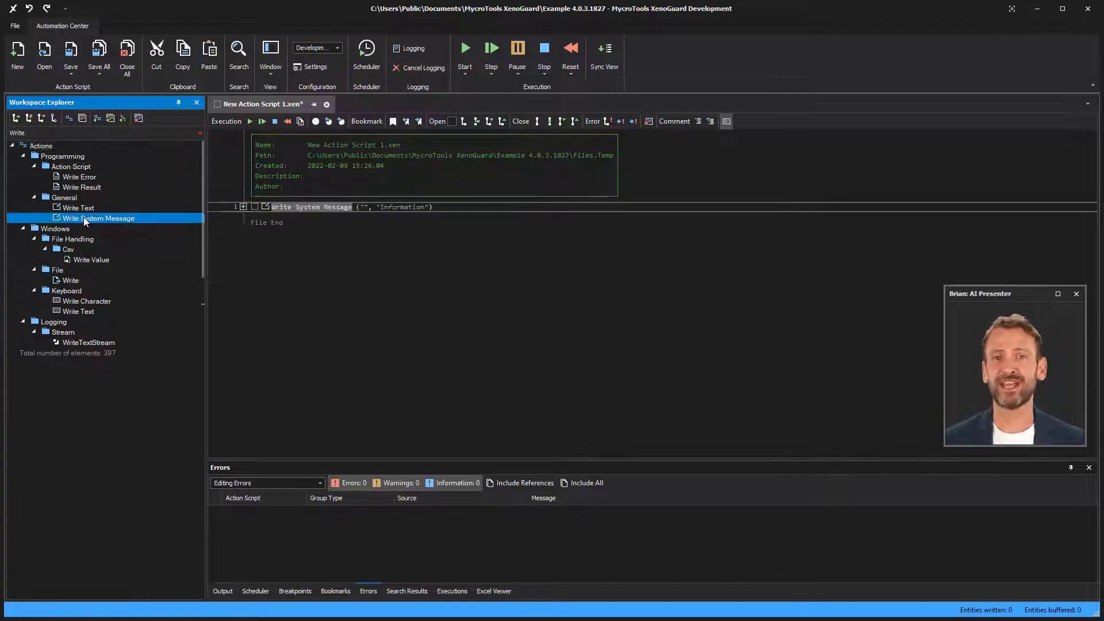
pyautogui.doubleClick(79, 260)
pyautogui.moveTo(82, 187); pyautogui.dragTo(282, 270)
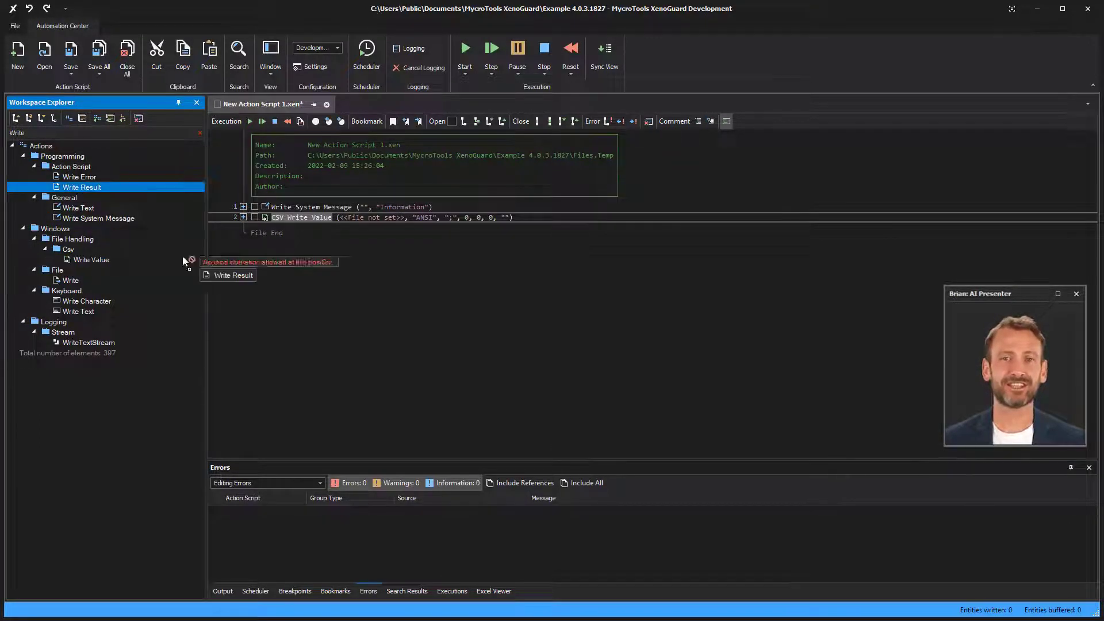
# Step: Clear the search and add another Write System Message from General, positioned beneath the others
pyautogui.click(199, 131)
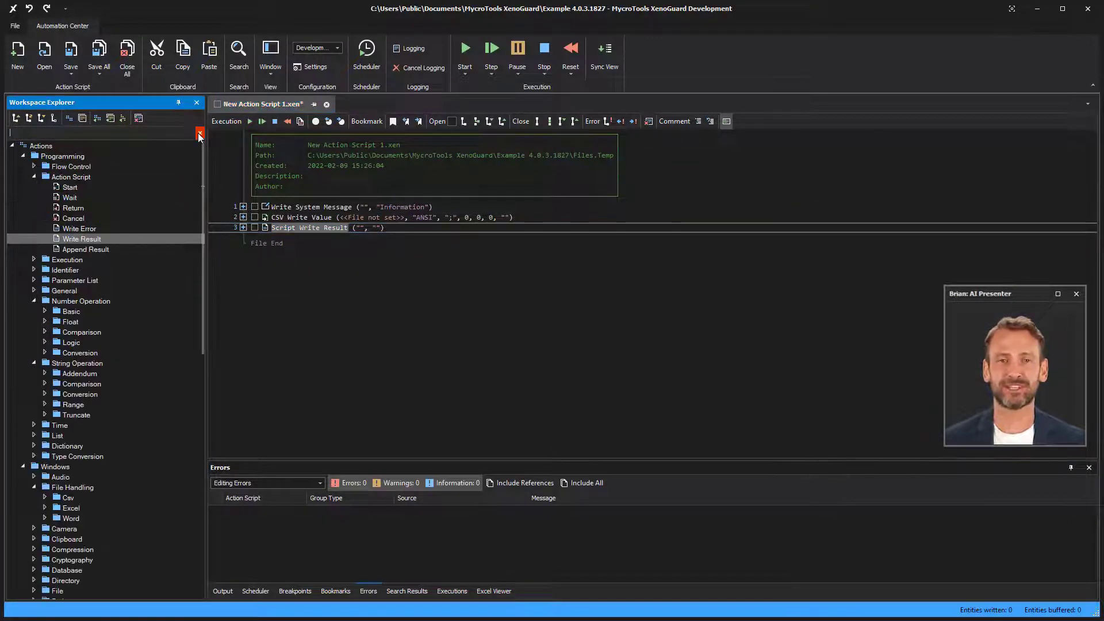
pyautogui.click(64, 291)
pyautogui.moveTo(99, 322); pyautogui.dragTo(336, 280)
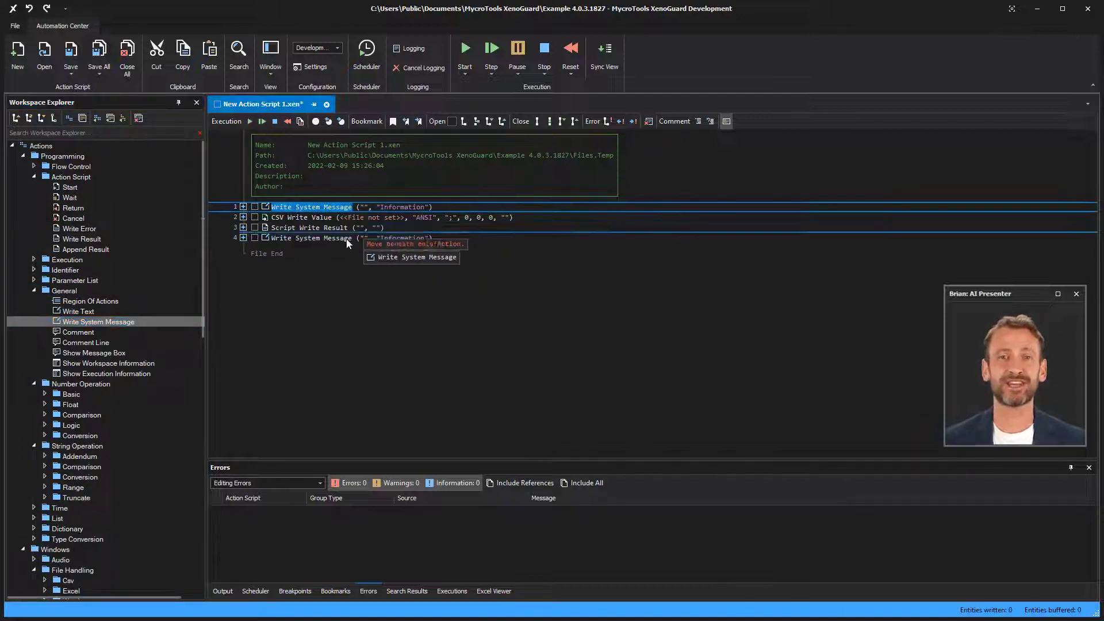
pyautogui.moveTo(311, 207)
pyautogui.mouseDown()
pyautogui.moveTo(337, 237)
pyautogui.moveTo(284, 267)
pyautogui.mouseUp()
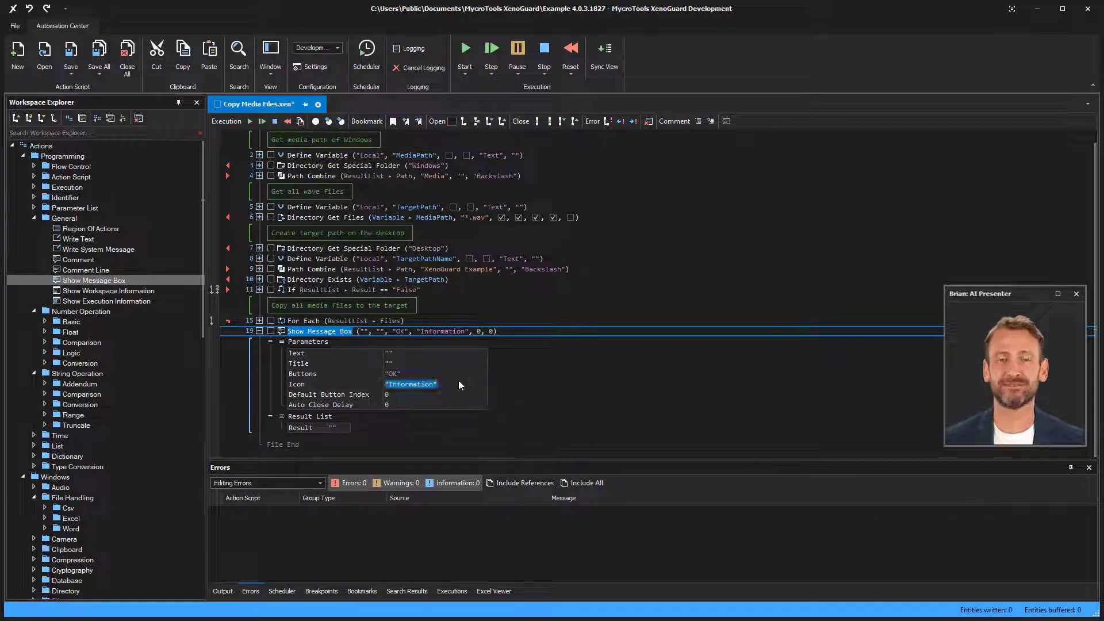
# Step: Set the message text to 'Do you want to copy the files?', Yes - No buttons, title 'XenoGuard Example'
pyautogui.click(363, 331)
pyautogui.write('Do you w')
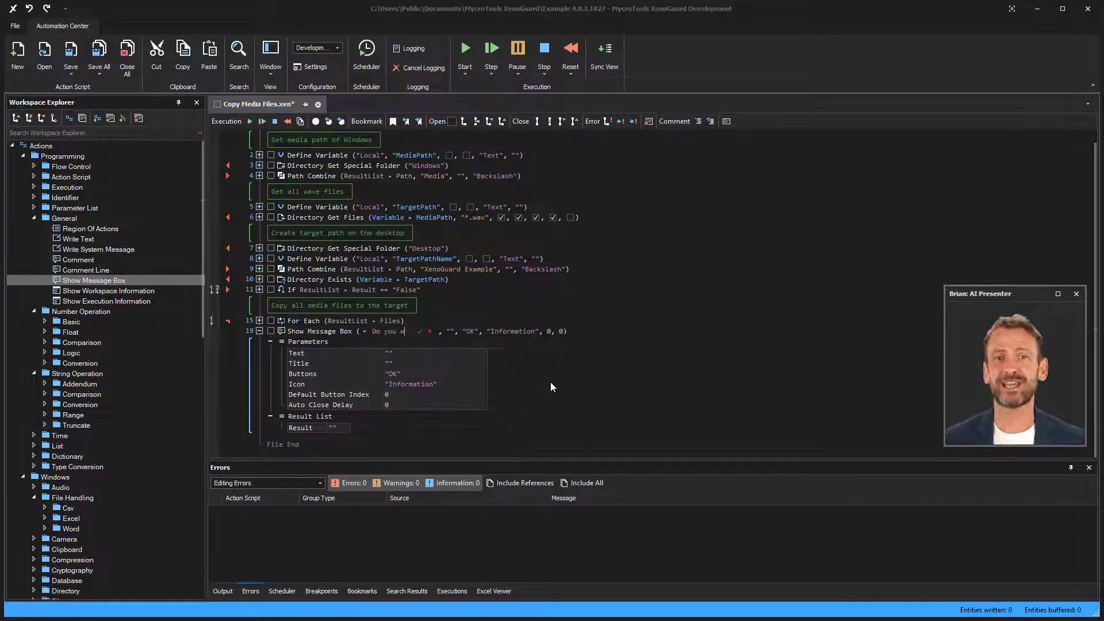
pyautogui.write('ant to copy the files?')
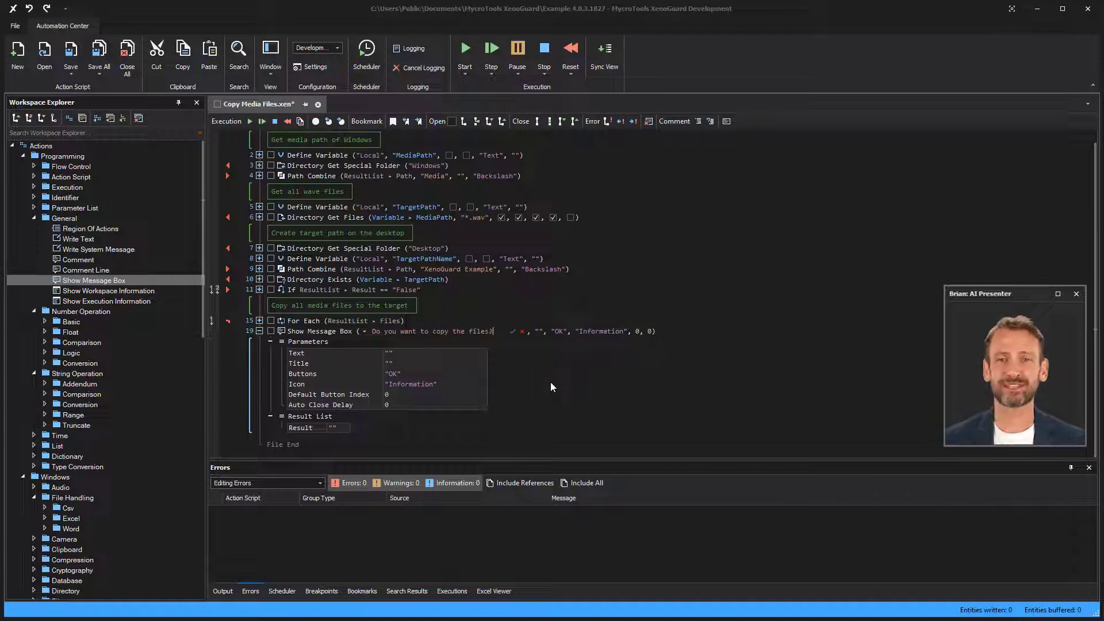
pyautogui.press('Return')
pyautogui.click(407, 376)
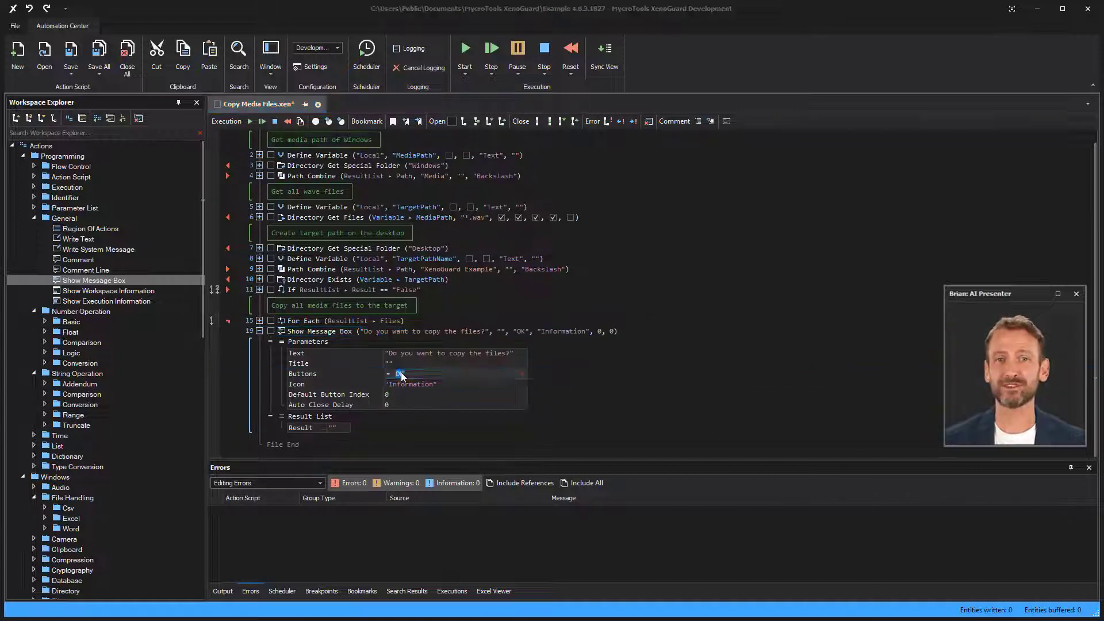
pyautogui.click(484, 443)
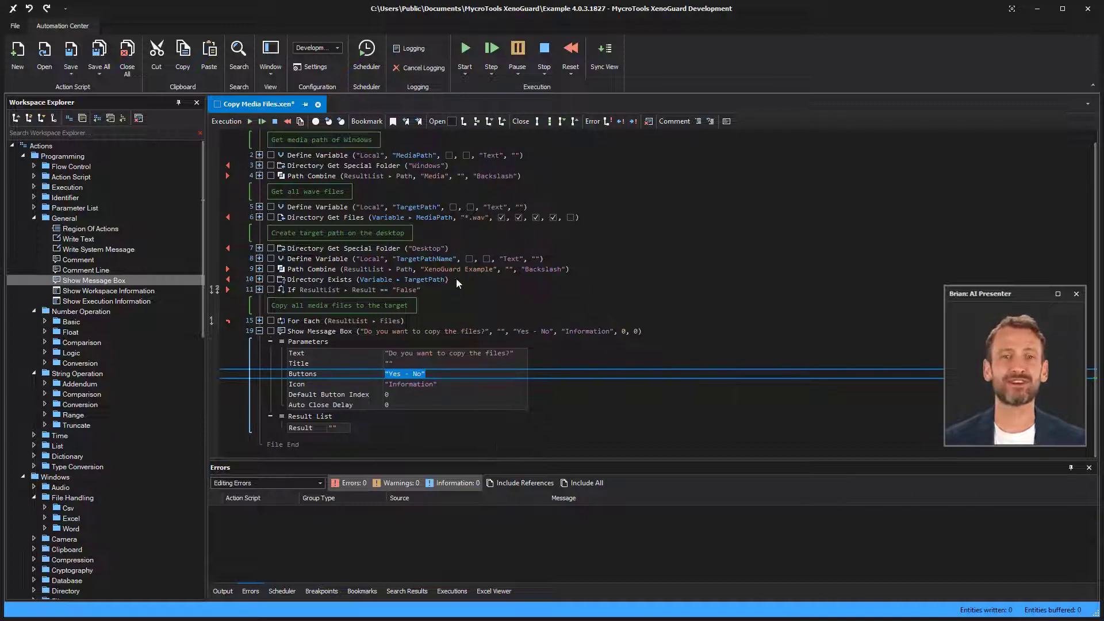
pyautogui.moveTo(457, 268)
pyautogui.mouseDown()
pyautogui.moveTo(467, 321)
pyautogui.moveTo(387, 367)
pyautogui.mouseUp()
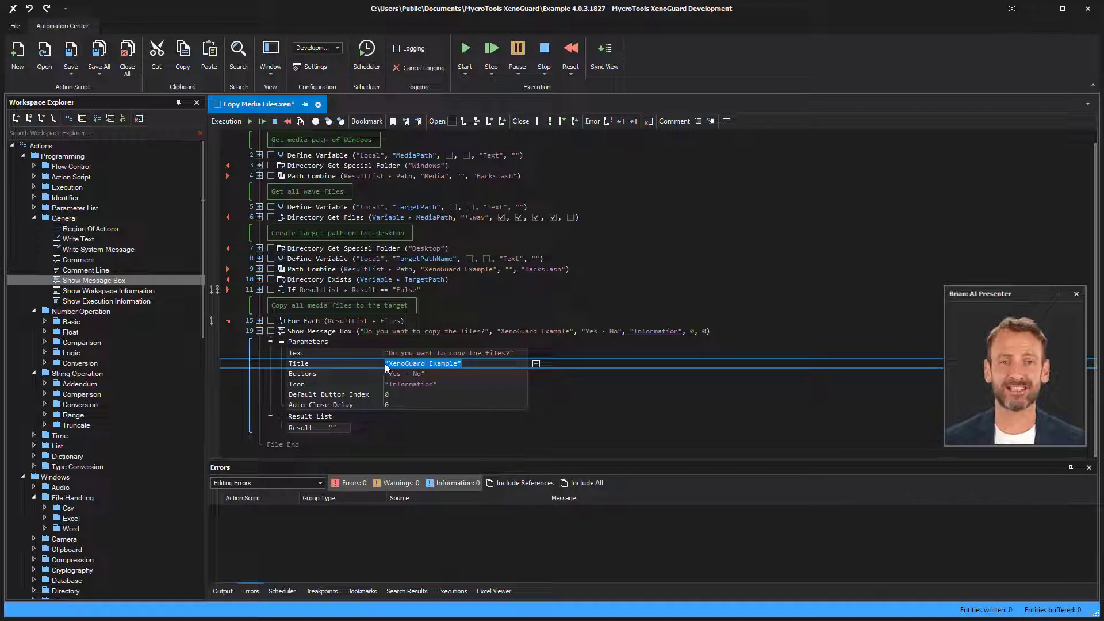
# Step: Append an If block from Flow Control at the end of the script
pyautogui.click(34, 166)
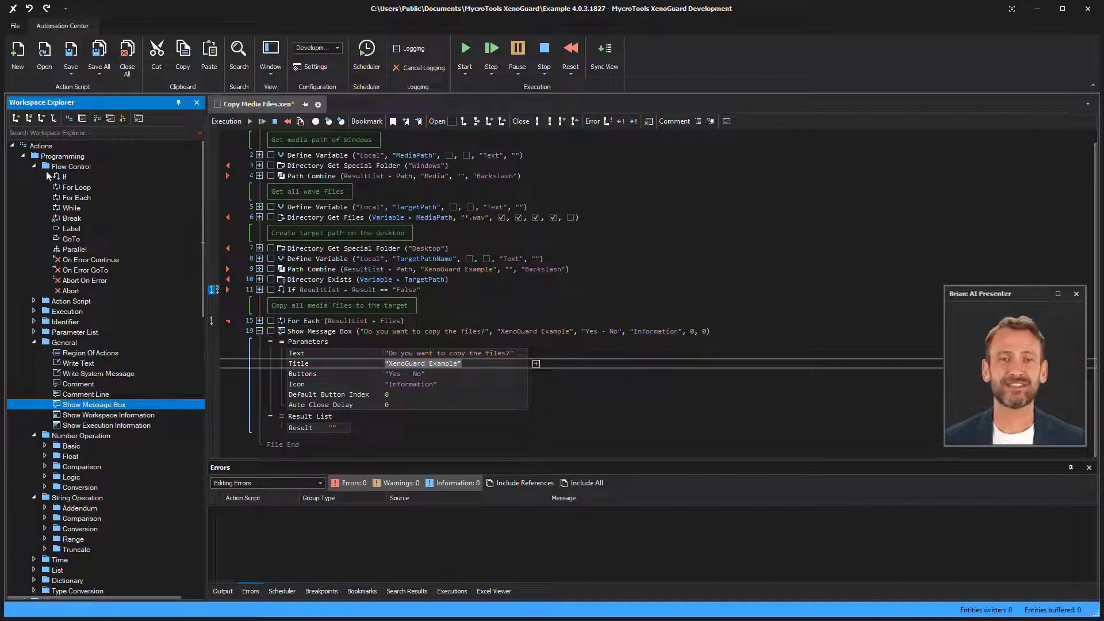
pyautogui.click(54, 177)
pyautogui.moveTo(53, 177); pyautogui.dragTo(301, 439)
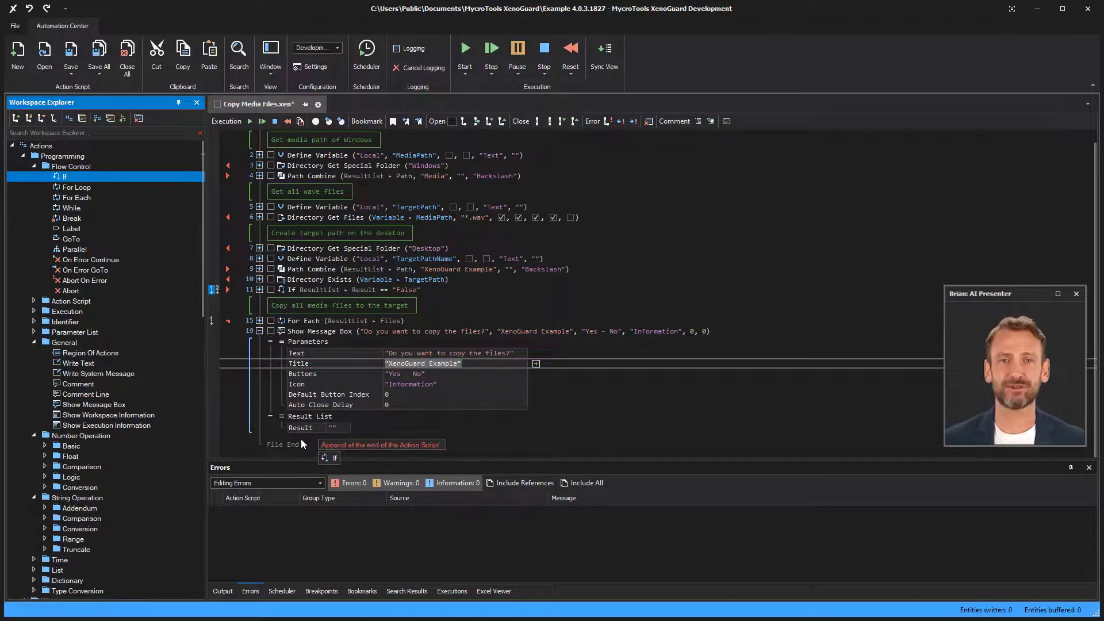
# Step: Make the If condition compare the message box Result against 'Yes'
pyautogui.moveTo(300, 407); pyautogui.dragTo(335, 423)
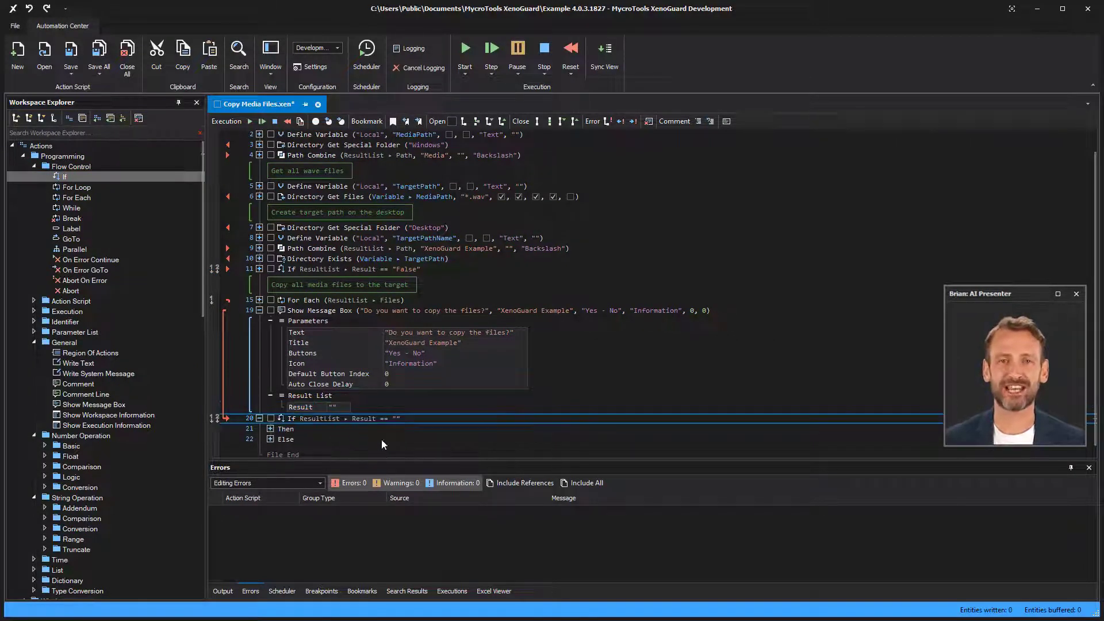
pyautogui.click(396, 419)
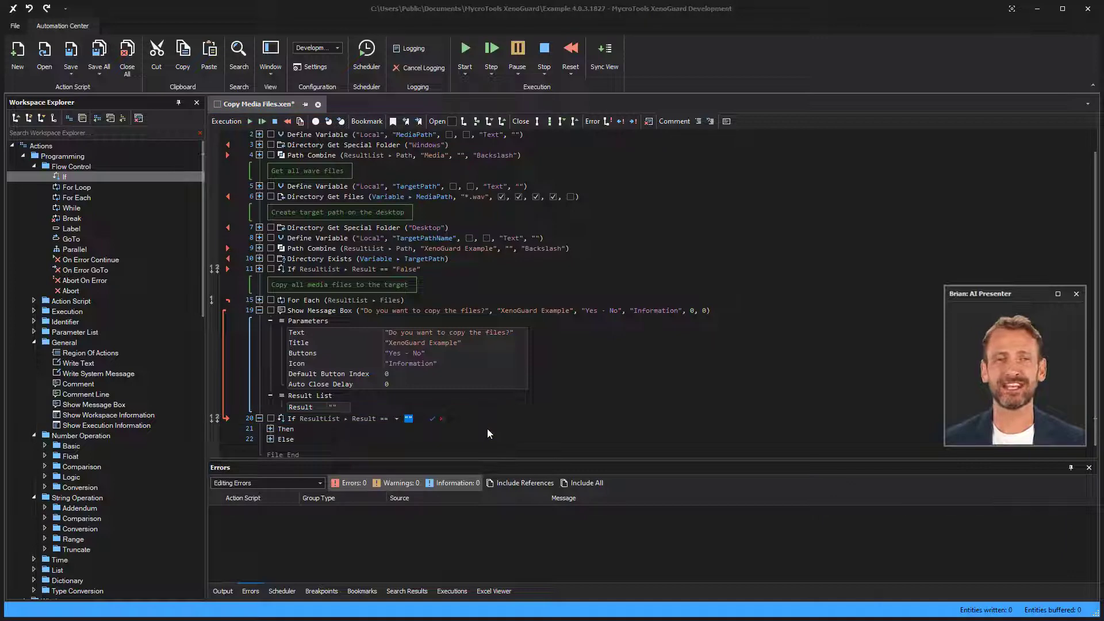
pyautogui.write('Yes')
pyautogui.press('Return')
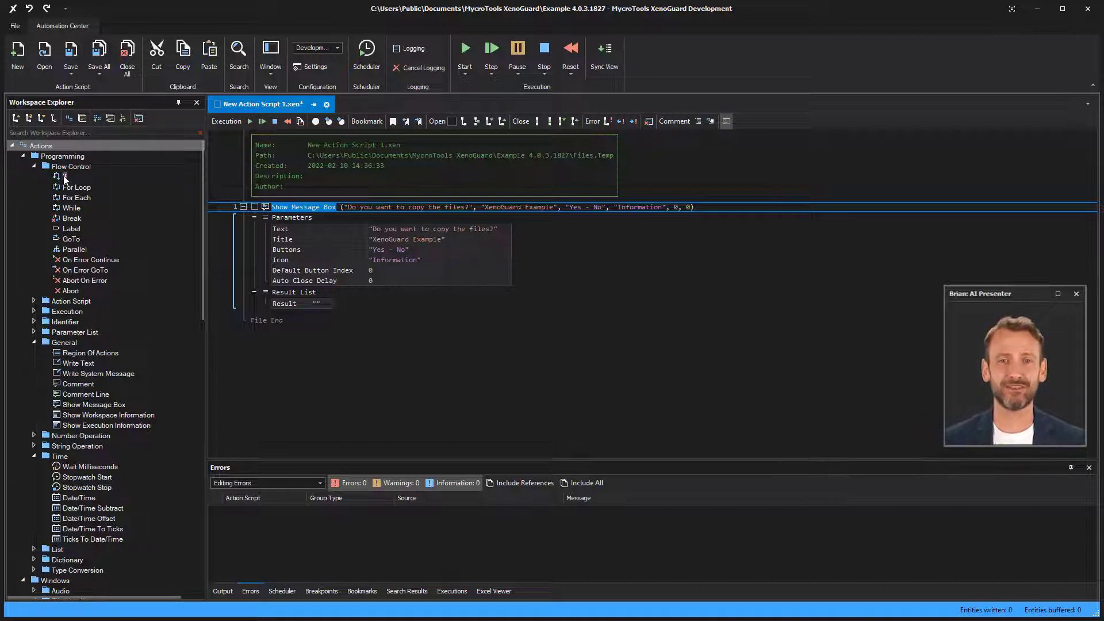
# Step: Add an If block after the message box with 'Yes' as its comparison value
pyautogui.moveTo(64, 176)
pyautogui.mouseDown()
pyautogui.moveTo(317, 185)
pyautogui.moveTo(288, 367)
pyautogui.moveTo(303, 334)
pyautogui.moveTo(341, 315)
pyautogui.mouseUp()
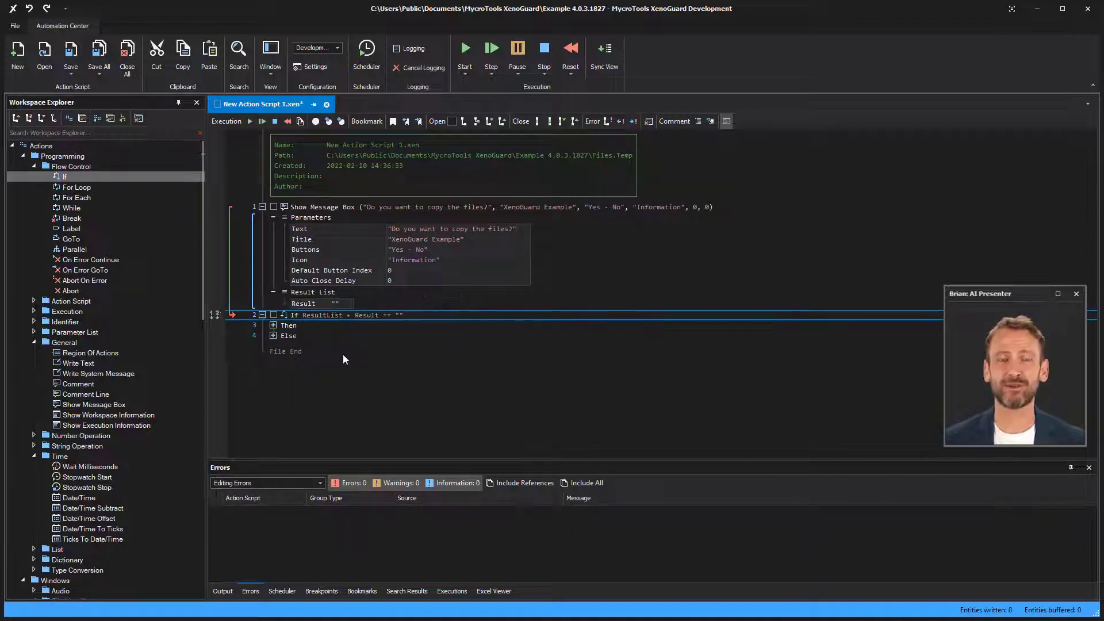
pyautogui.write('Yes')
pyautogui.press('Return')
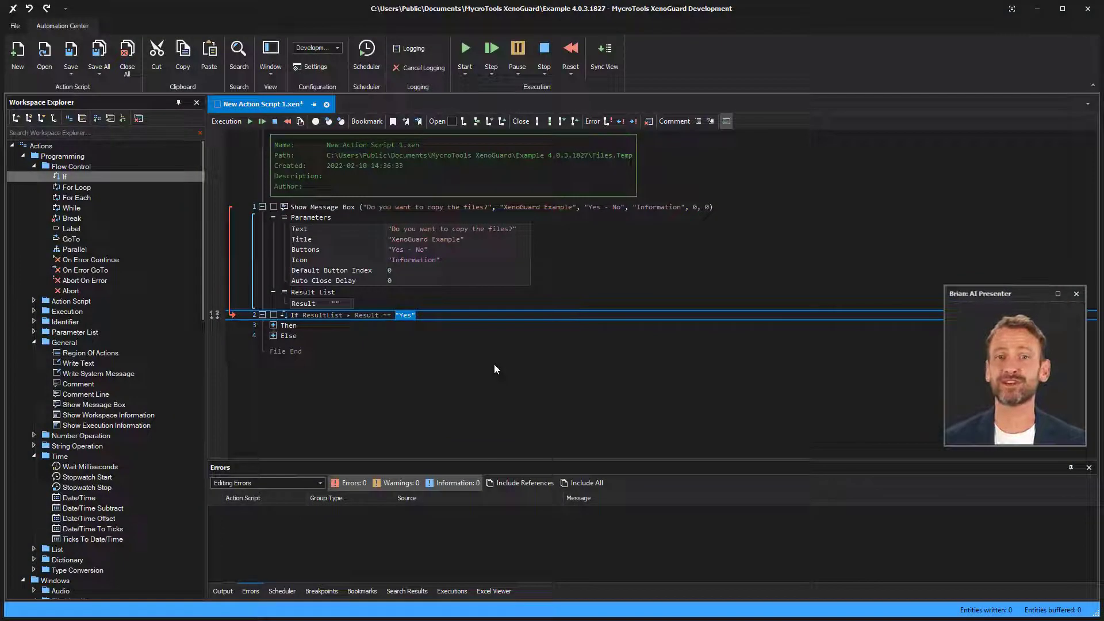
# Step: Put a 1000 ms wait in the Then branch and an Abort action in the Else branch
pyautogui.moveTo(90, 467); pyautogui.dragTo(285, 331)
pyautogui.moveTo(70, 291); pyautogui.dragTo(276, 348)
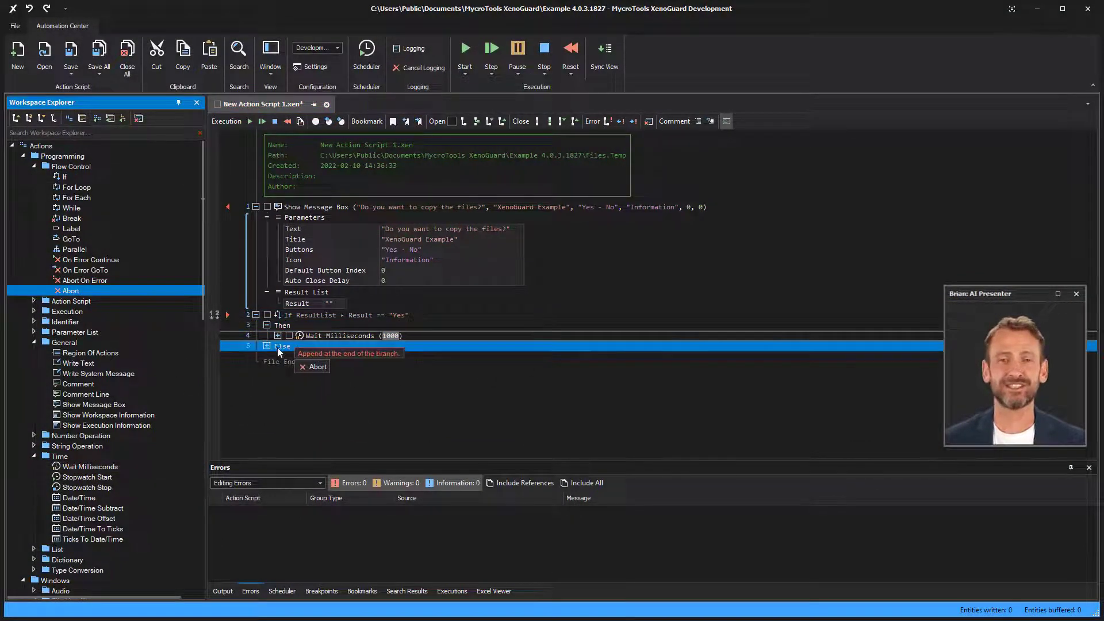
# Step: Run the script, answer Yes so the wait executes, then reset the script to editing
pyautogui.click(467, 49)
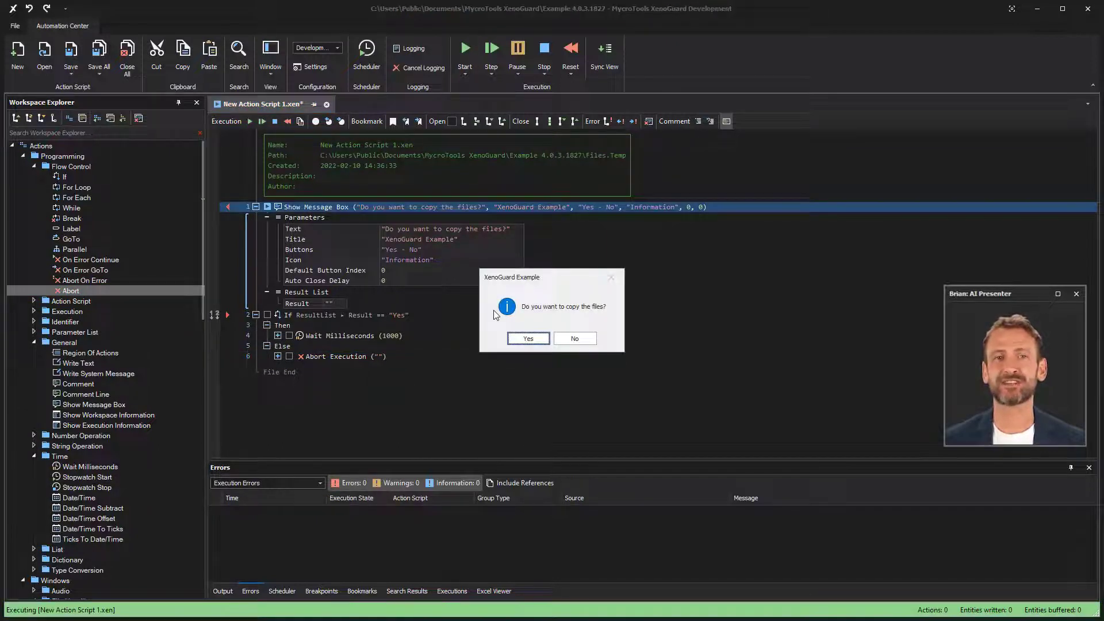
pyautogui.click(529, 338)
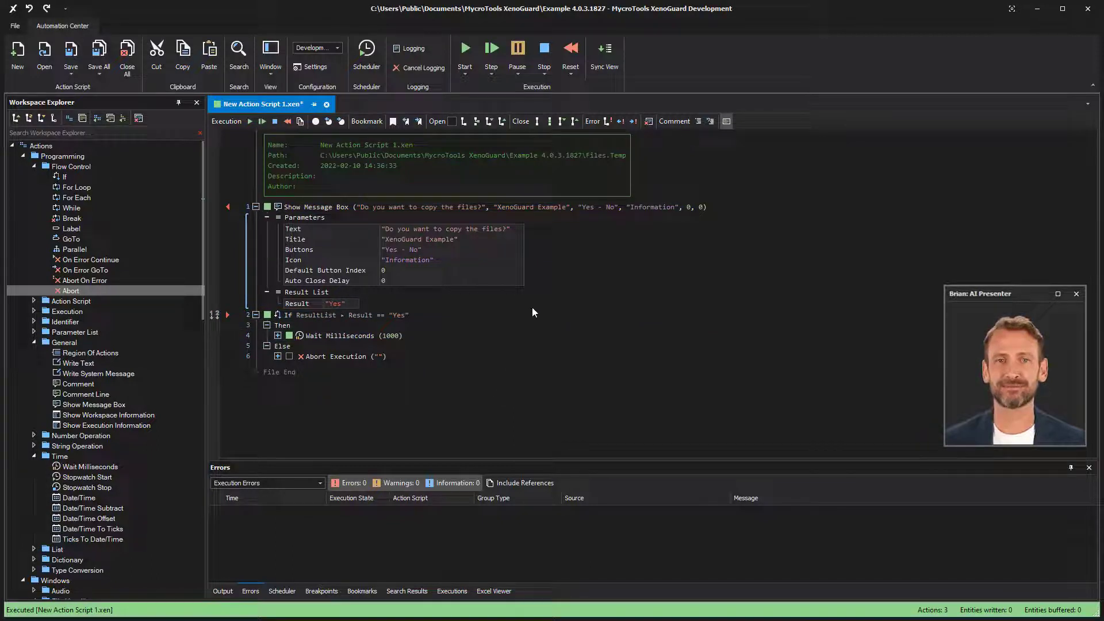
pyautogui.click(570, 53)
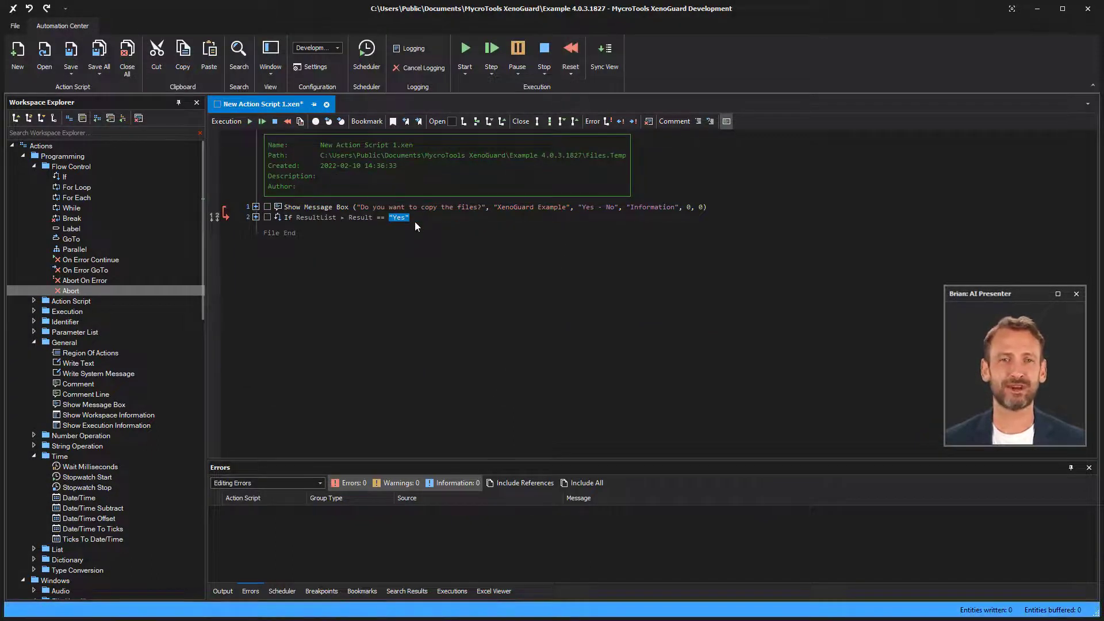
# Step: Run the script from the message box line's context menu and answer No
pyautogui.click(255, 207)
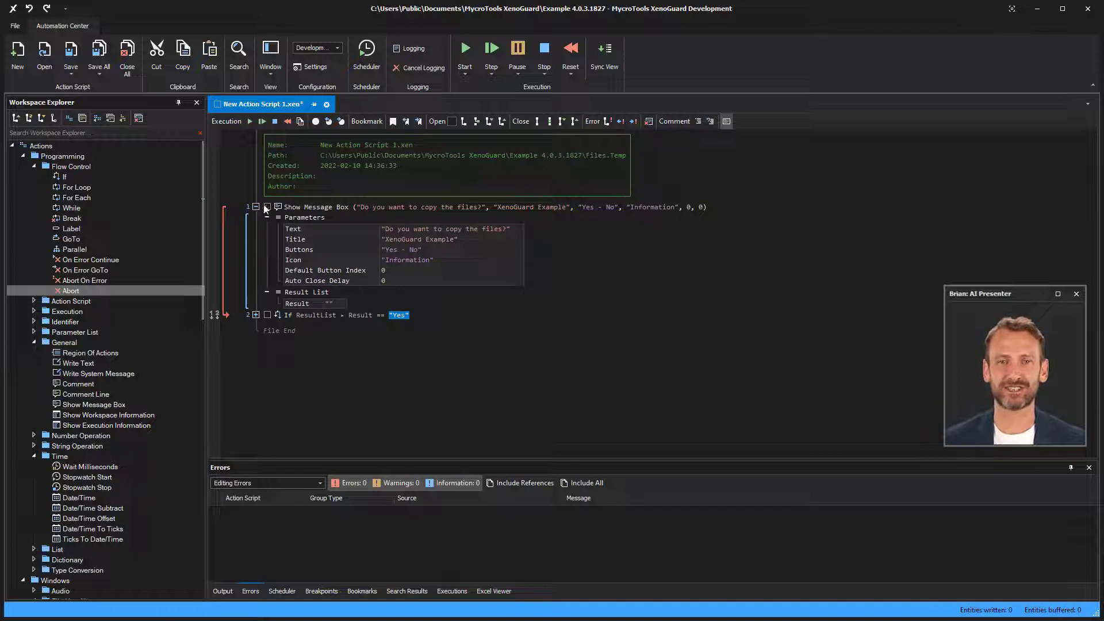
pyautogui.rightClick(297, 208)
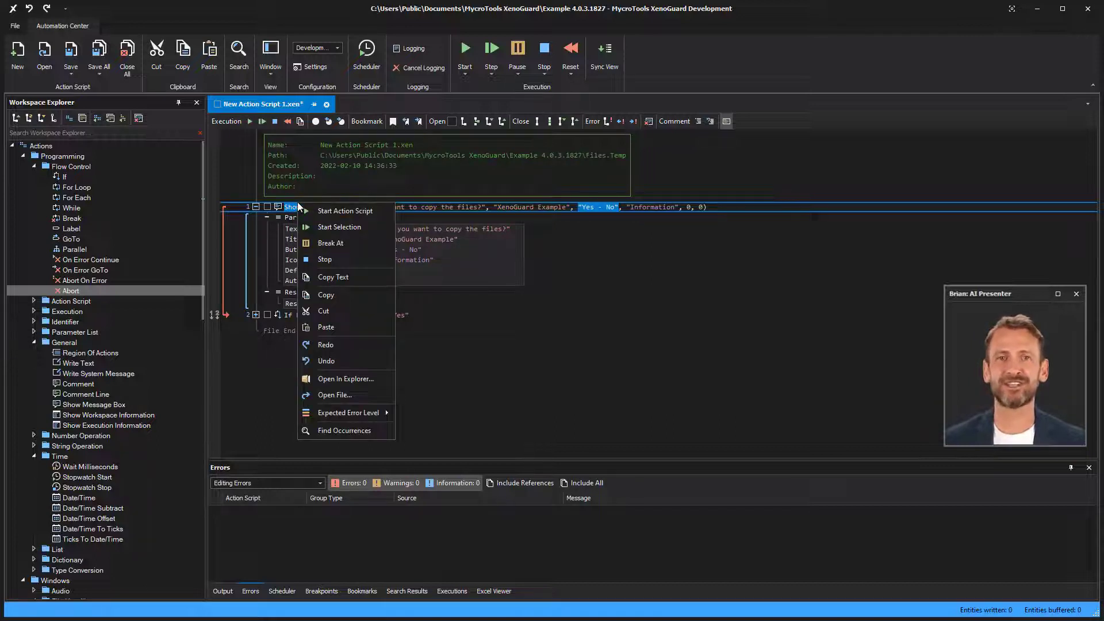
pyautogui.click(322, 227)
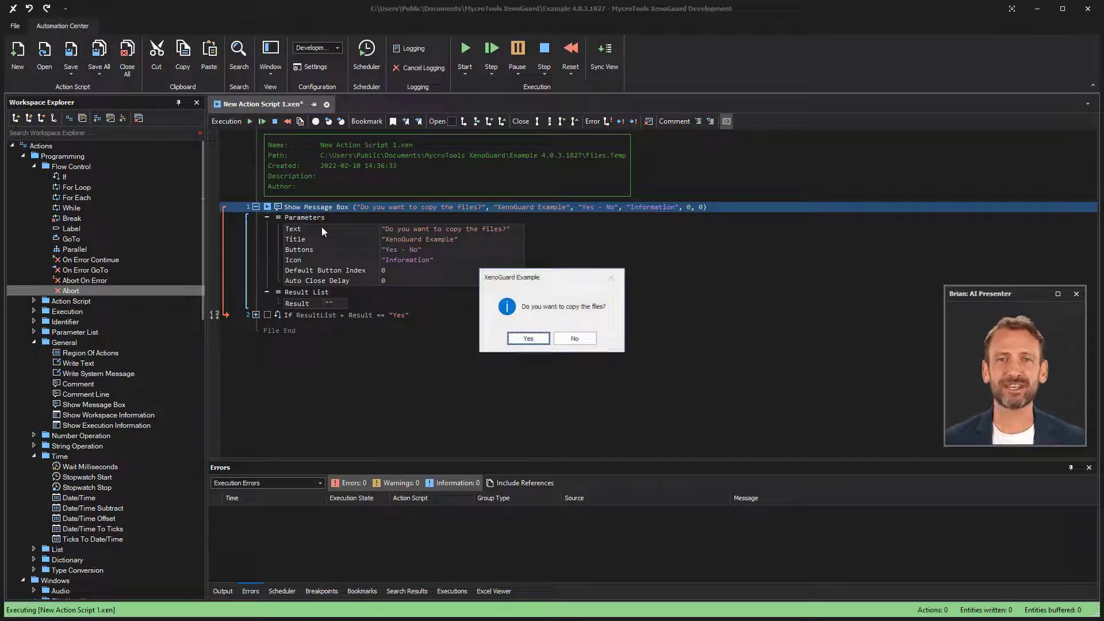
pyautogui.click(573, 338)
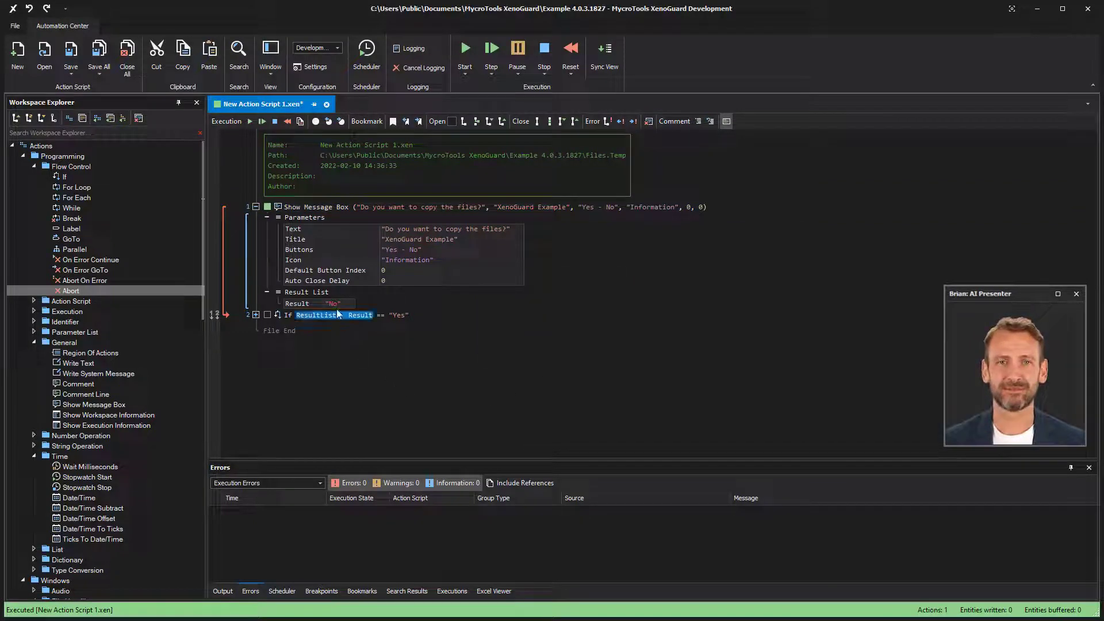
# Step: Drop the 'No' result onto the If condition, rerun the script and answer Yes so it aborts
pyautogui.moveTo(333, 304); pyautogui.dragTo(400, 317)
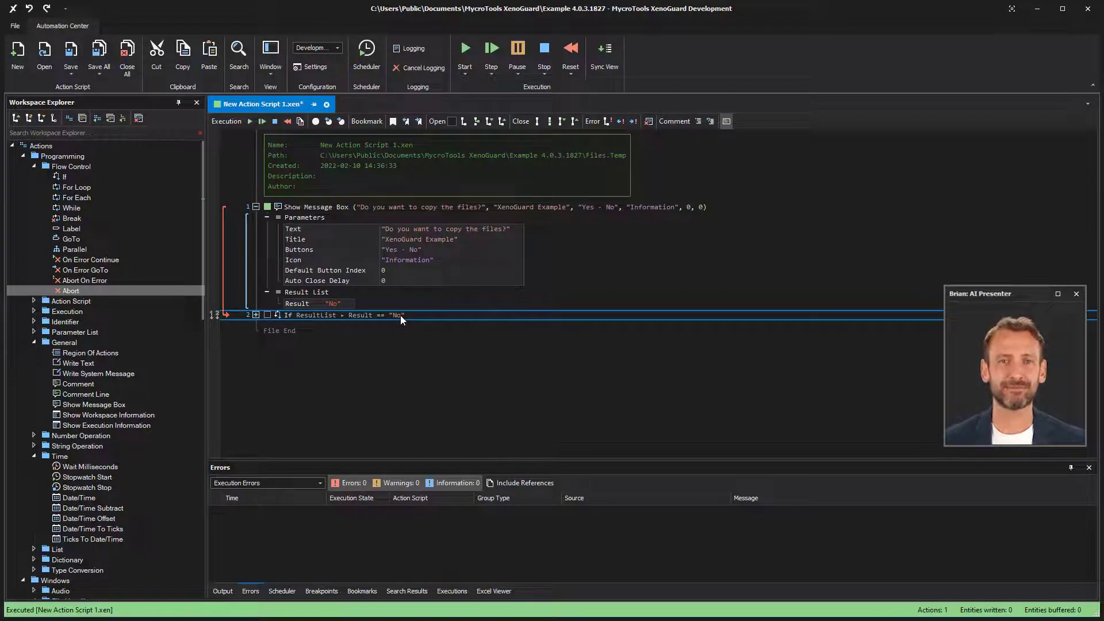
pyautogui.click(255, 316)
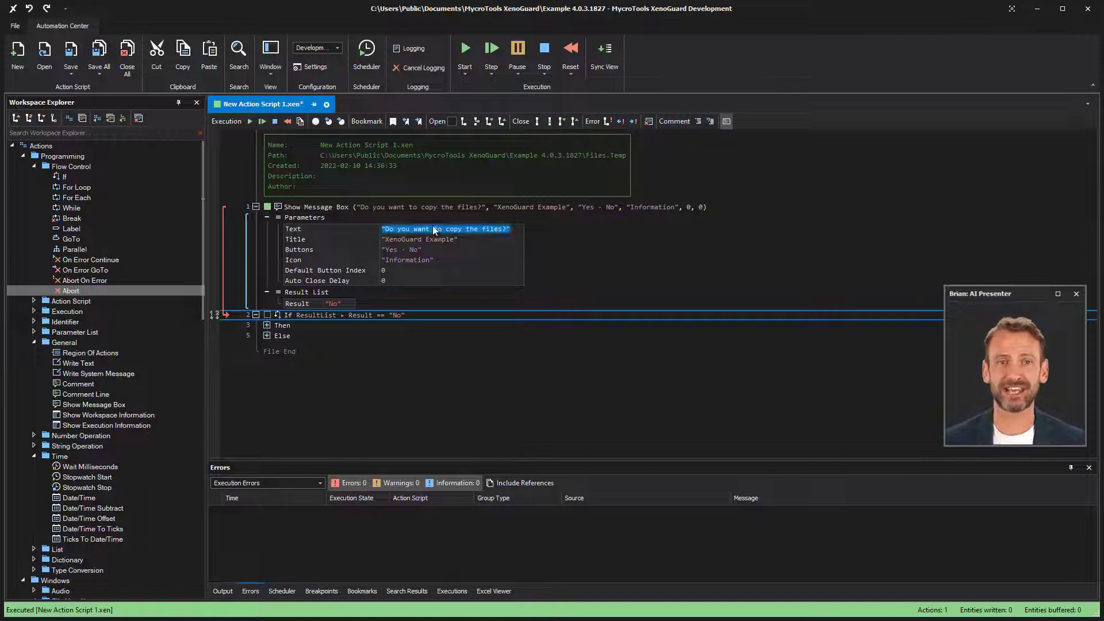
pyautogui.click(465, 50)
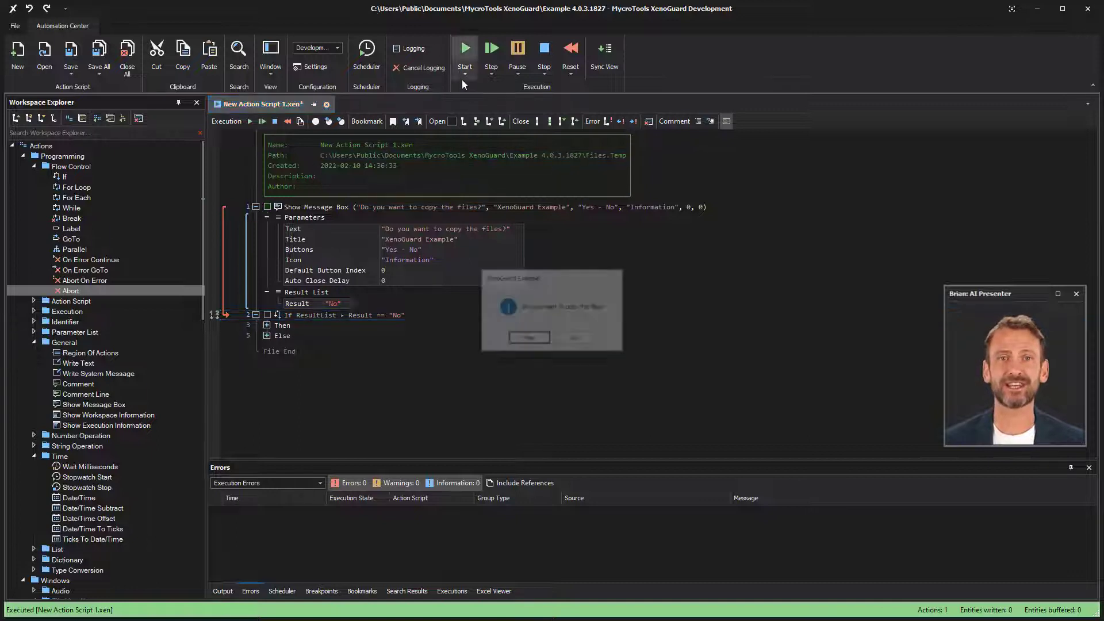
pyautogui.click(529, 338)
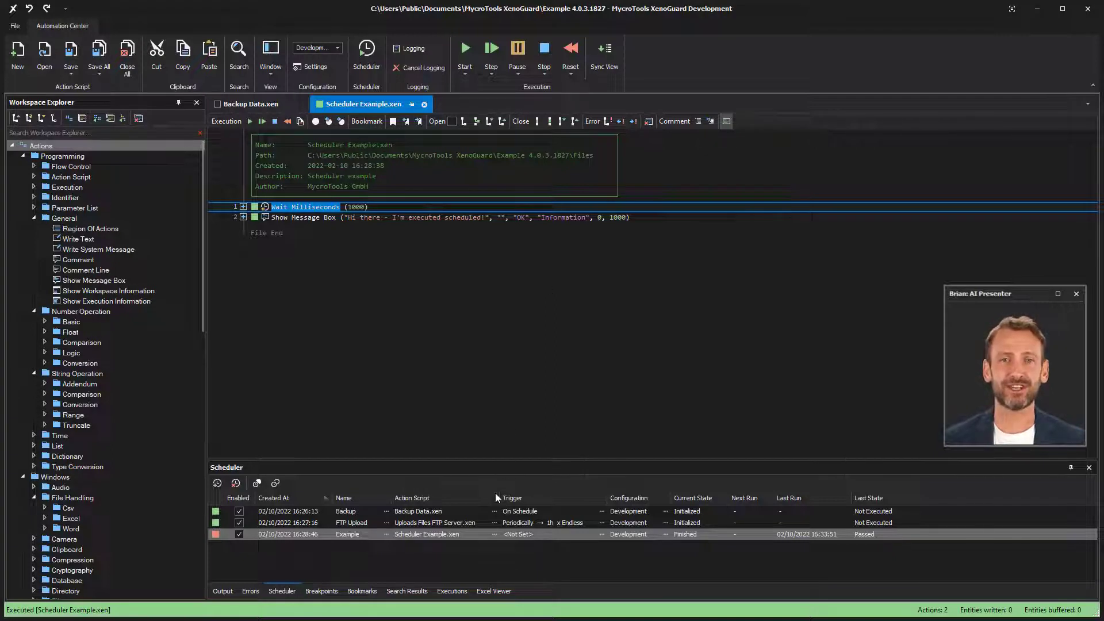
# Step: Set the Example entry to trigger periodically every 5 seconds endlessly, then start the scheduler
pyautogui.click(492, 535)
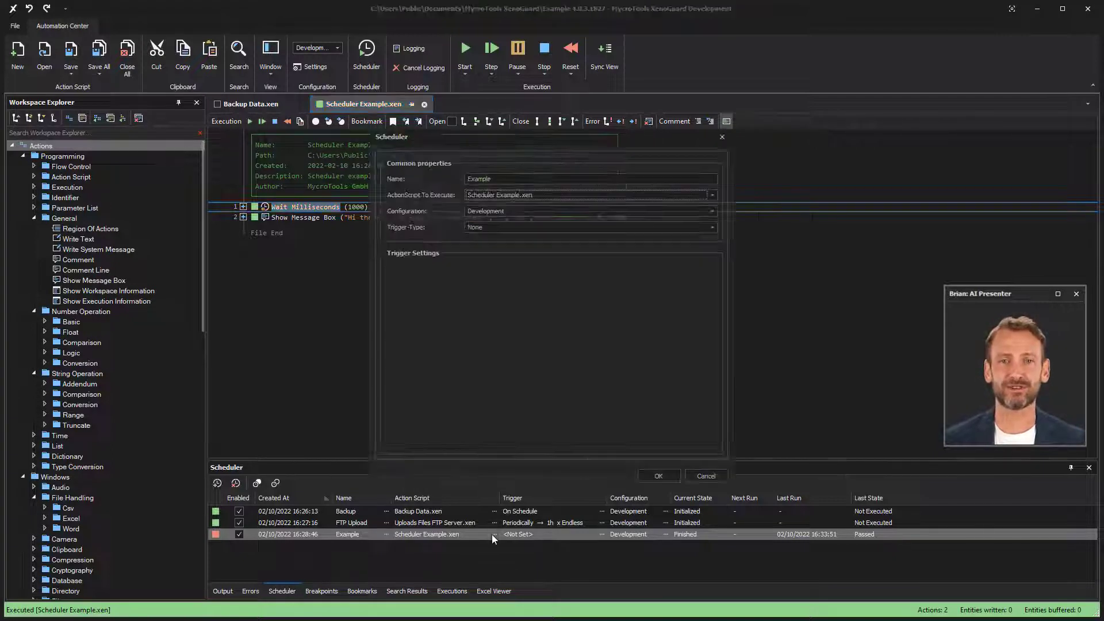
pyautogui.click(519, 229)
pyautogui.click(519, 262)
pyautogui.click(705, 268)
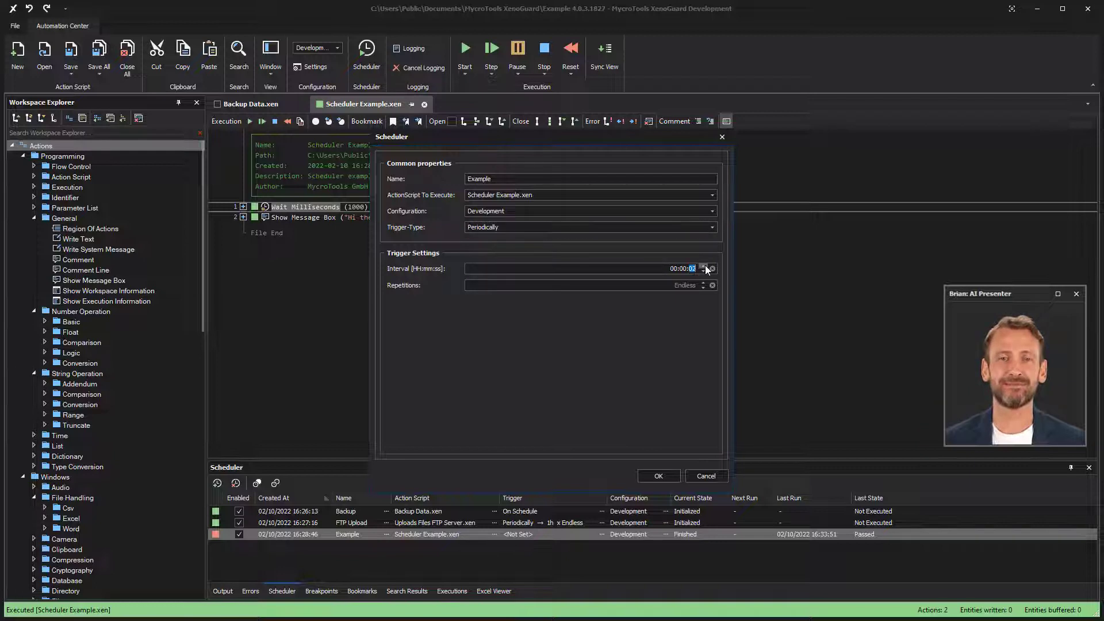
pyautogui.click(704, 267)
pyautogui.click(658, 477)
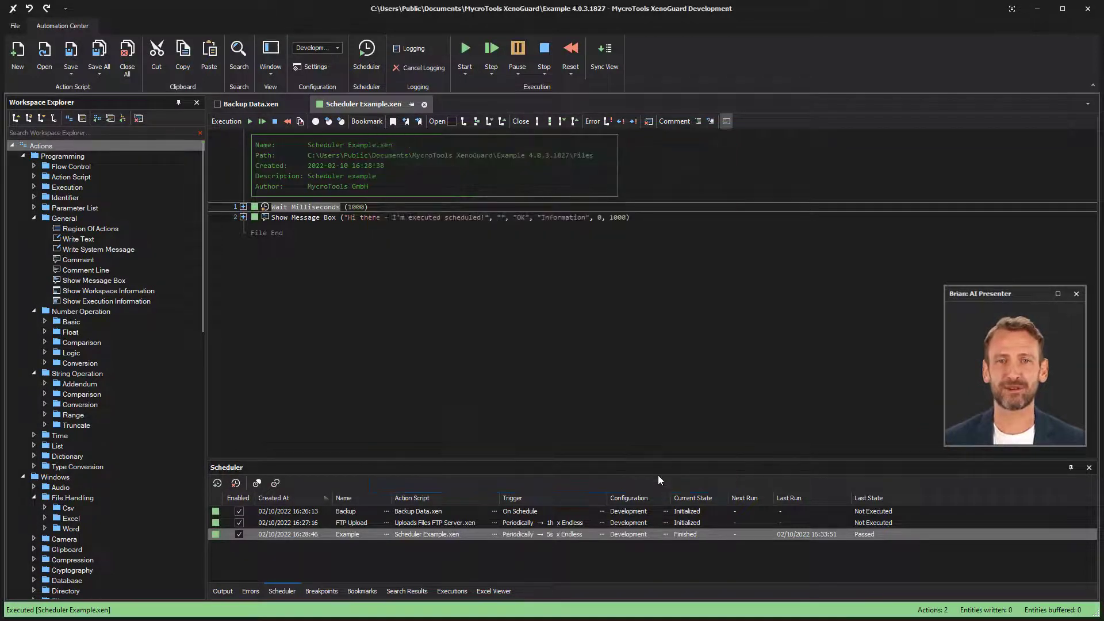
pyautogui.click(366, 56)
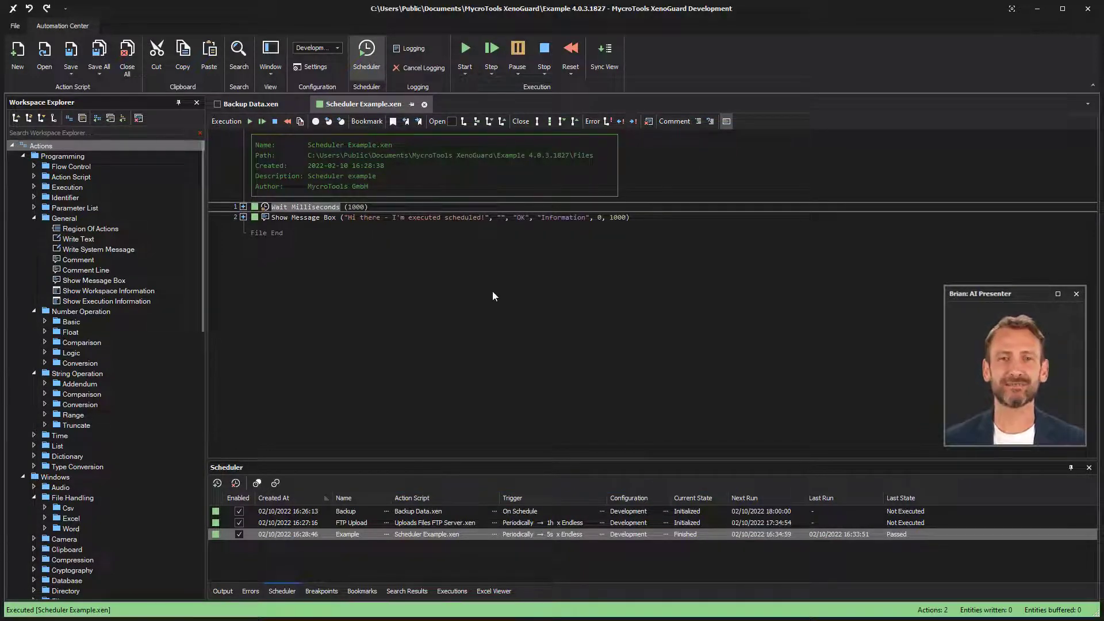